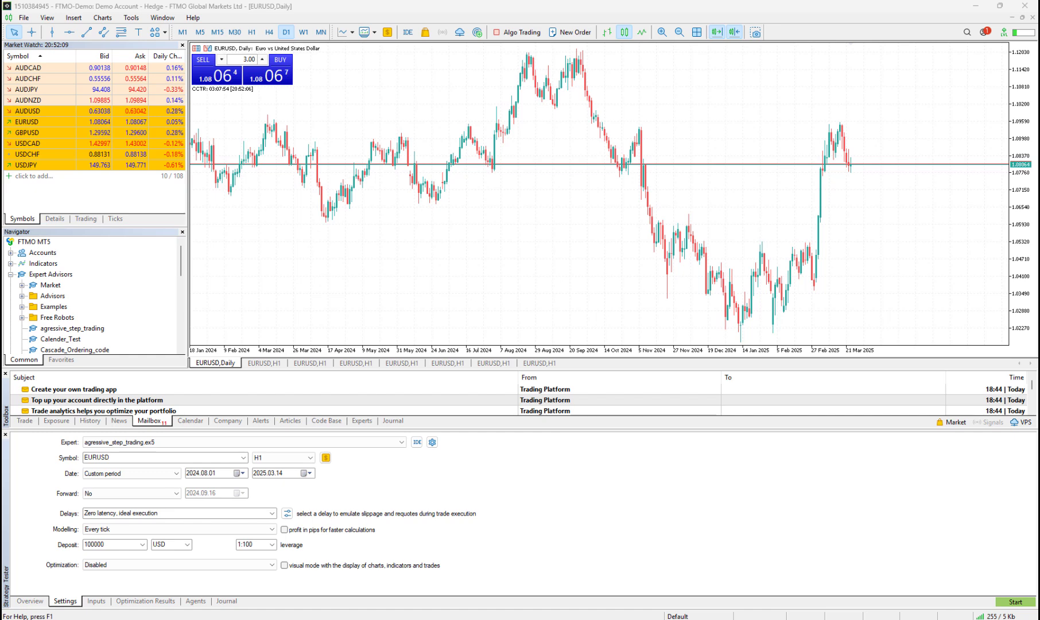
# Review the aggressive_step_trading expert's input parameters and the overview of test types.
pyautogui.click(97, 602)
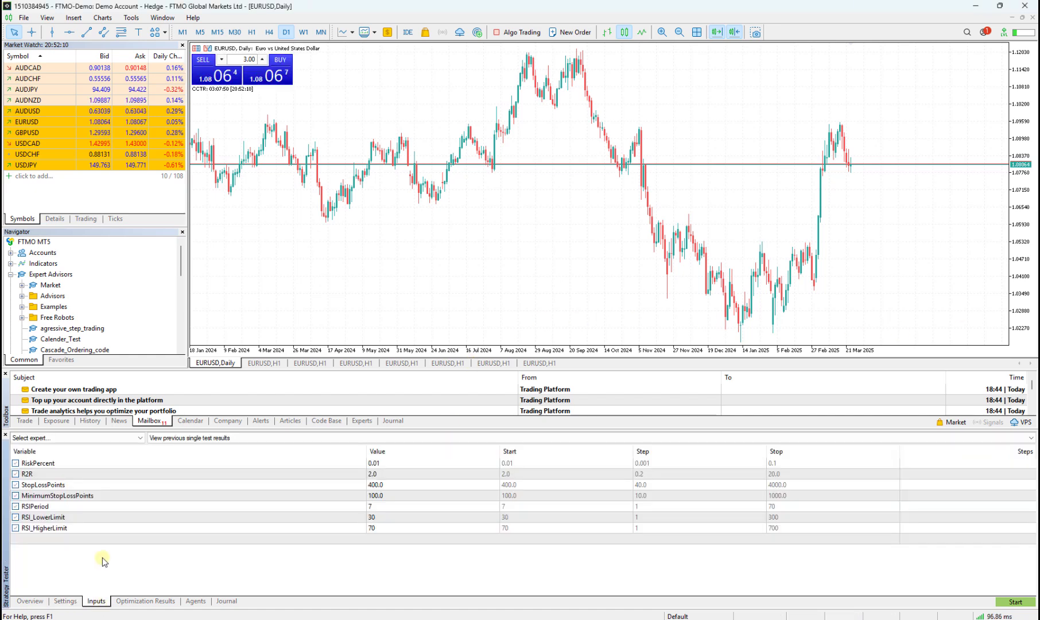
pyautogui.click(38, 603)
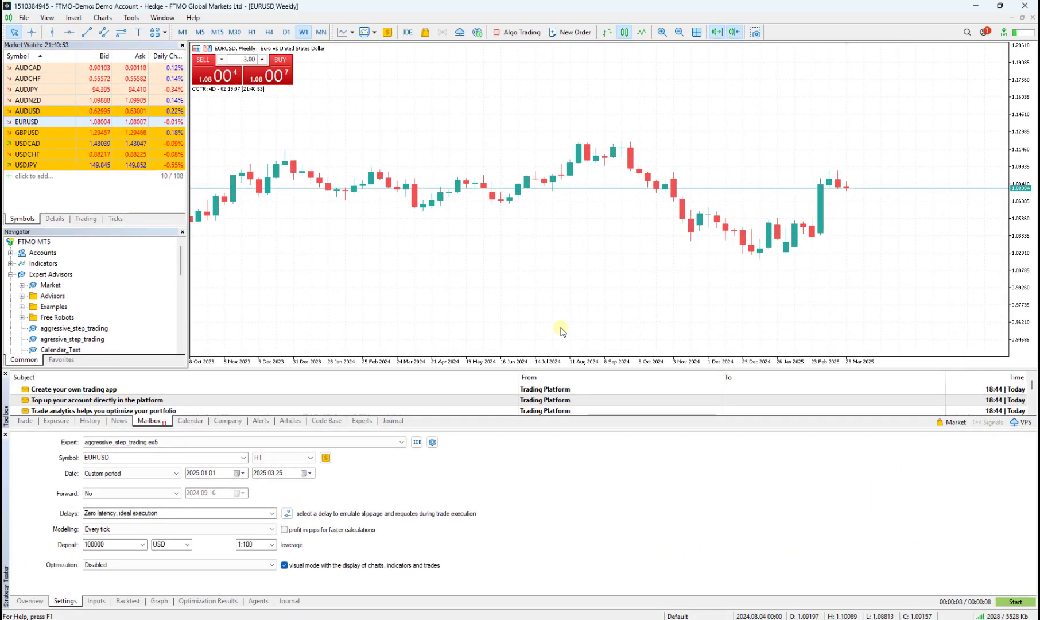
pyautogui.click(47, 18)
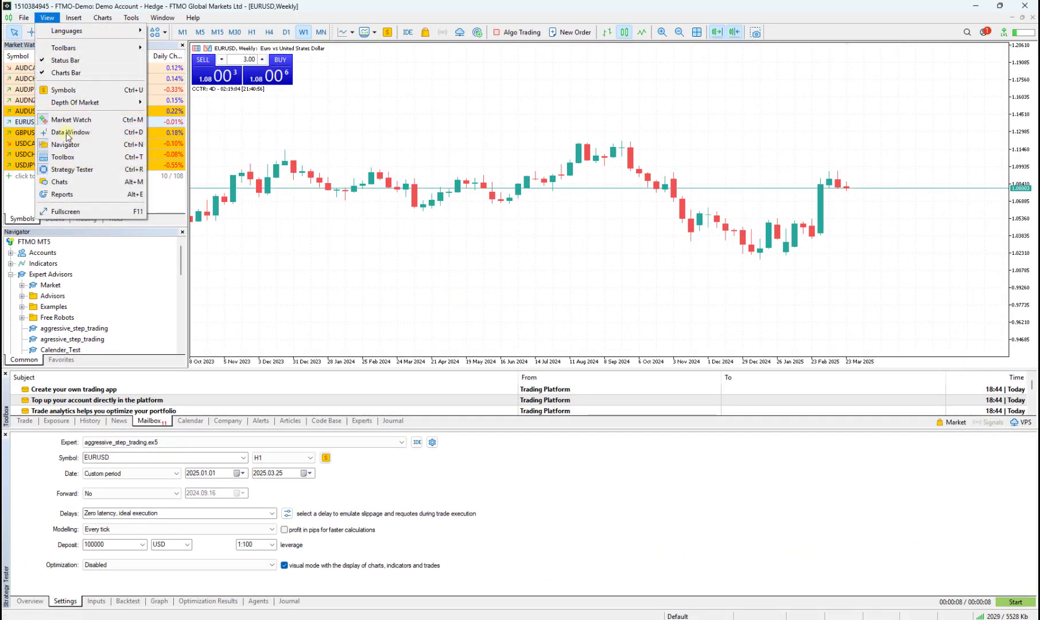
pyautogui.click(567, 488)
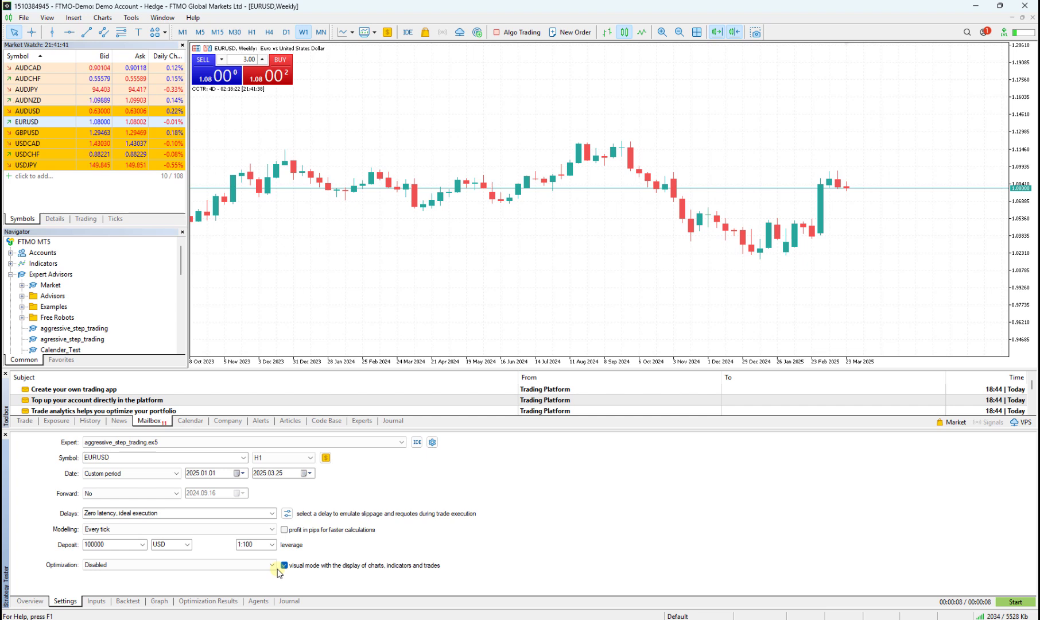
pyautogui.click(98, 601)
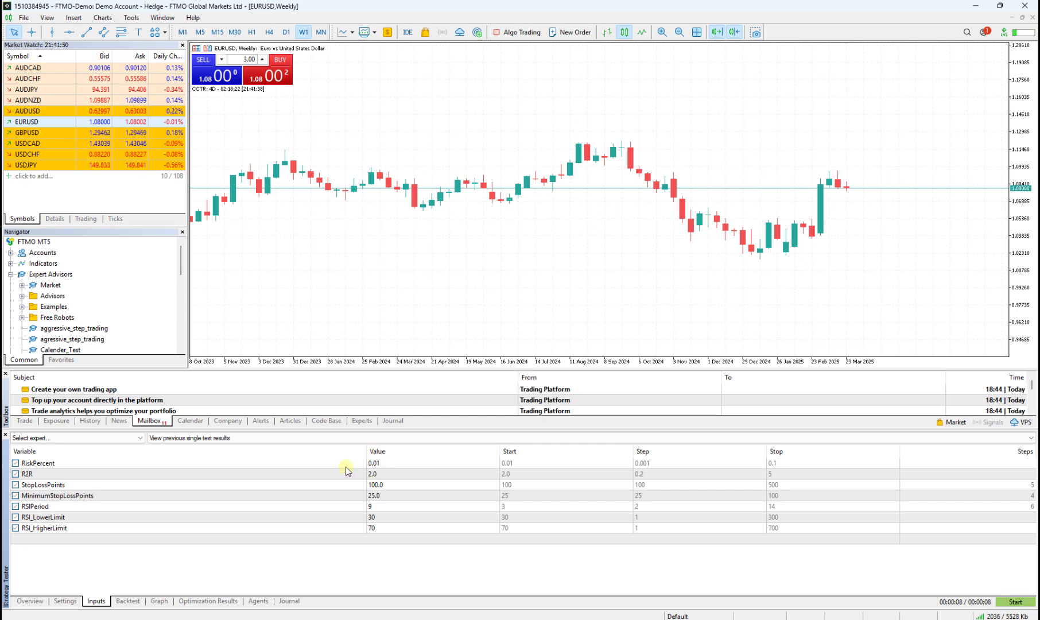
pyautogui.hotkey('ctrl', 'shift', 'Tab')
pyautogui.hotkey('ctrl', 'shift', 'Tab')
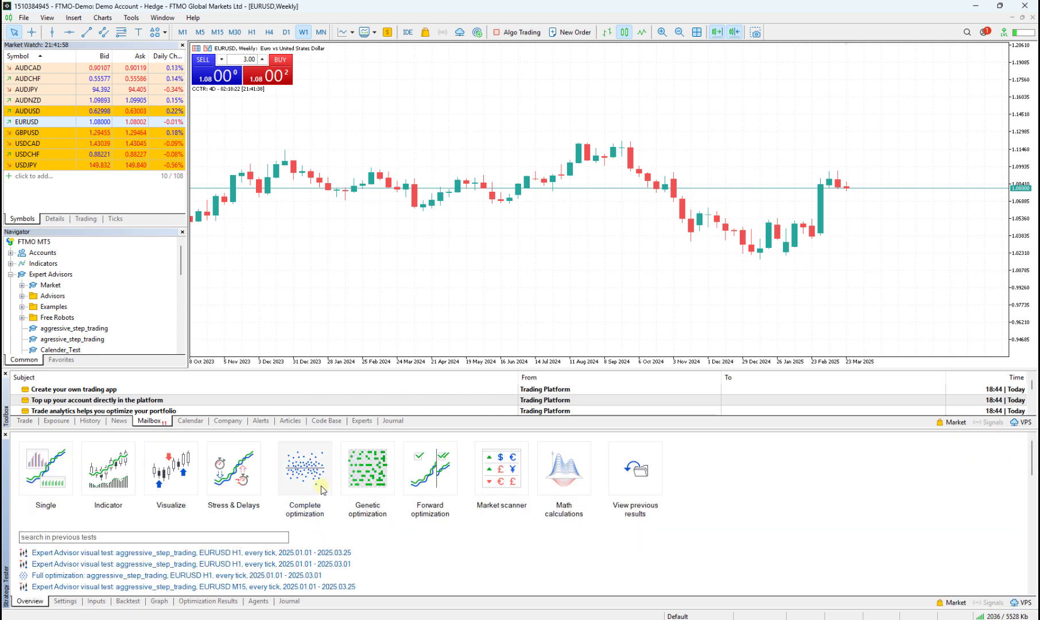
pyautogui.click(72, 601)
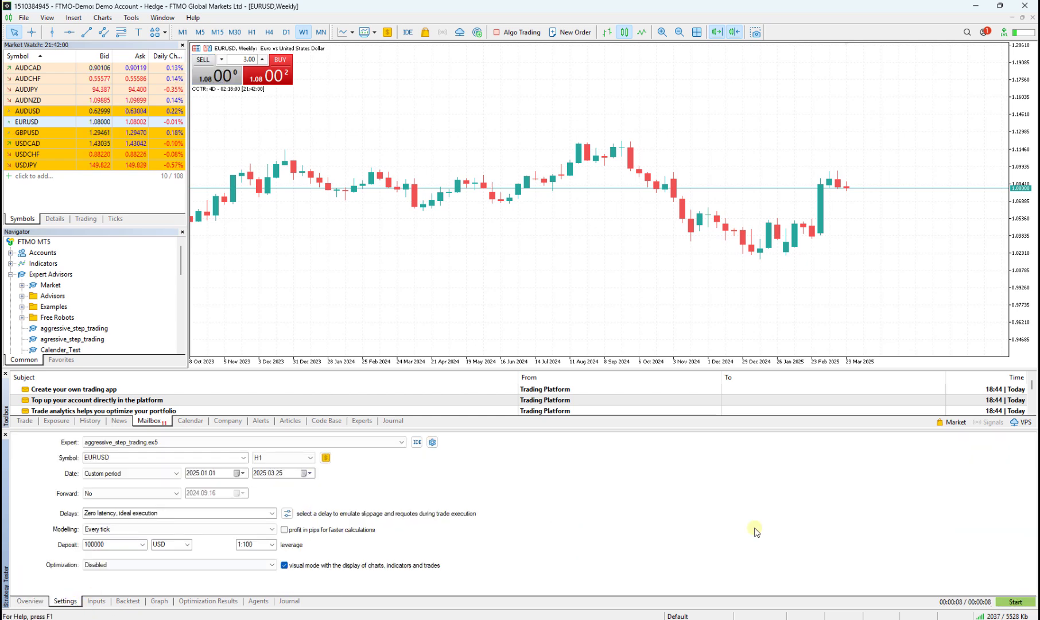
# Start the visual test of aggressive_step_trading, maximized to full screen with faster playback.
pyautogui.click(1014, 603)
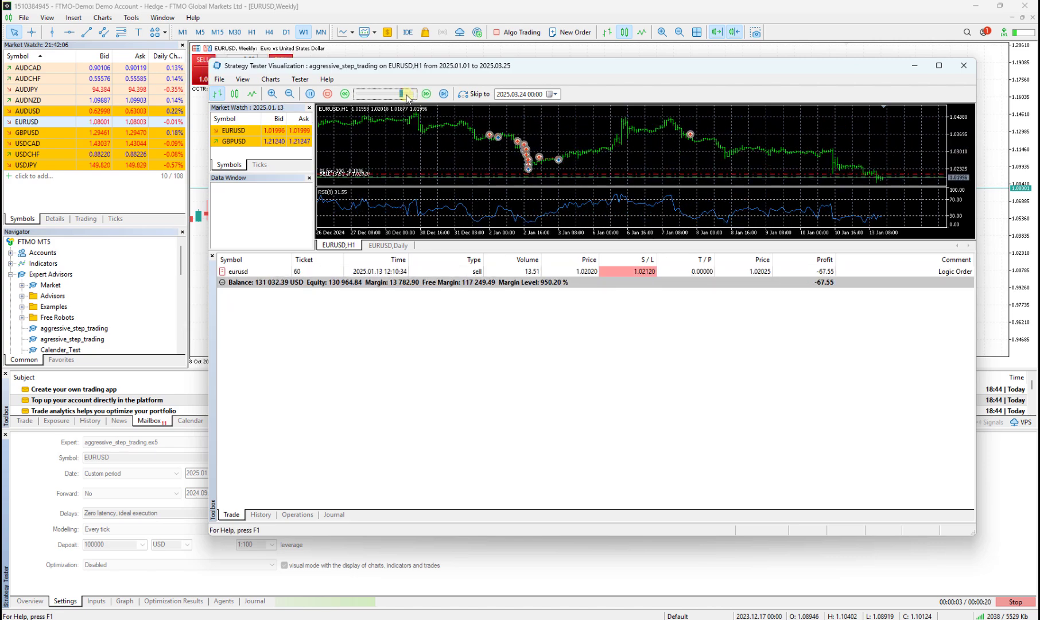
pyautogui.click(938, 66)
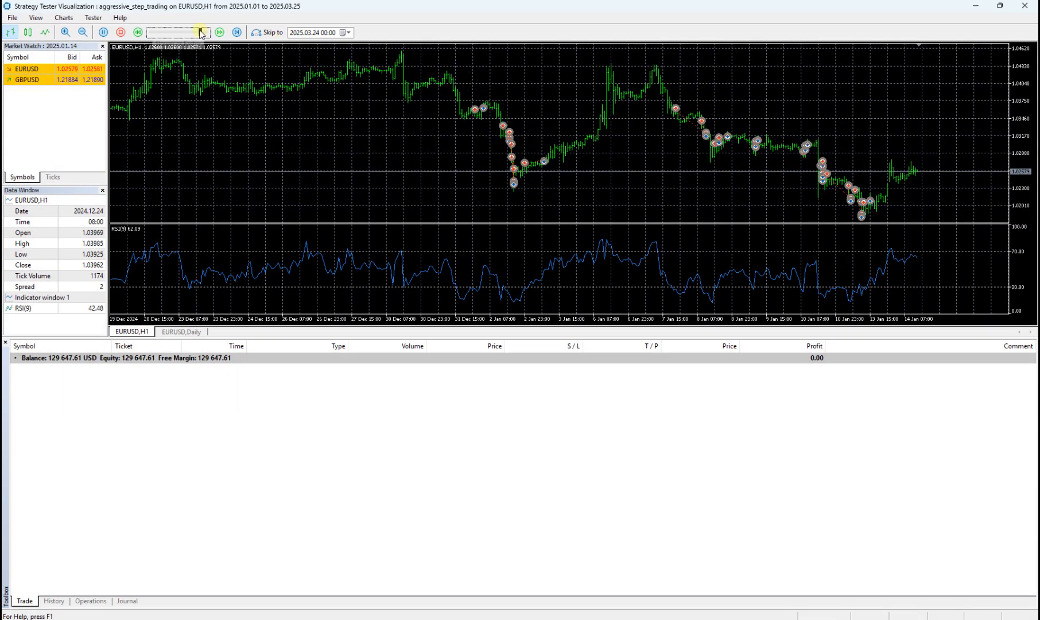
pyautogui.moveTo(201, 33); pyautogui.dragTo(205, 32)
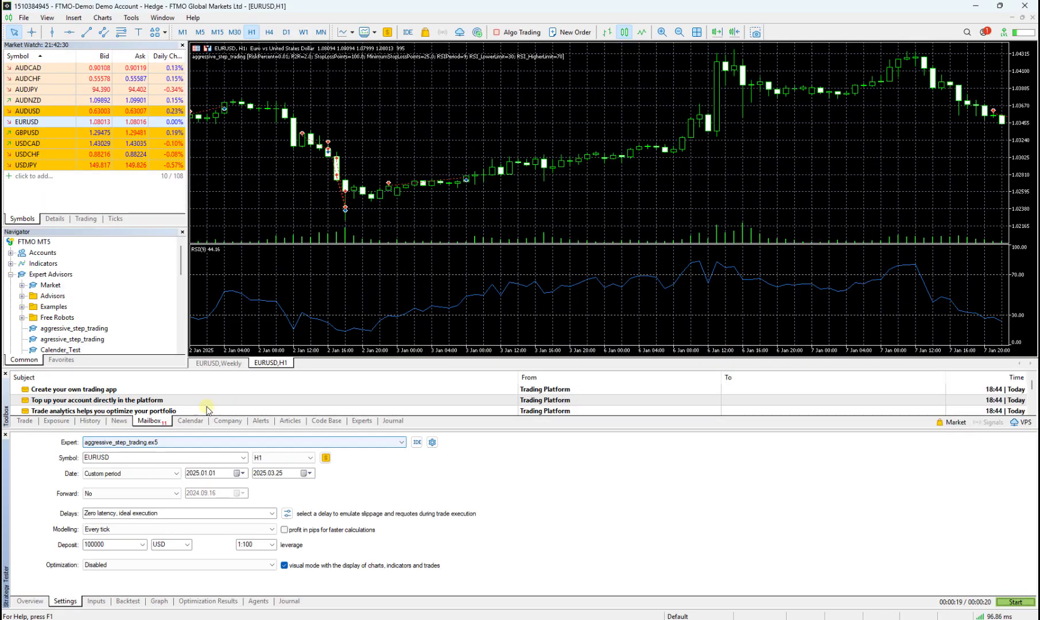
# View the tested trades on the EURUSD H1 chart, then return to the weekly EURUSD chart.
pyautogui.click(219, 362)
pyautogui.click(270, 364)
pyautogui.click(205, 364)
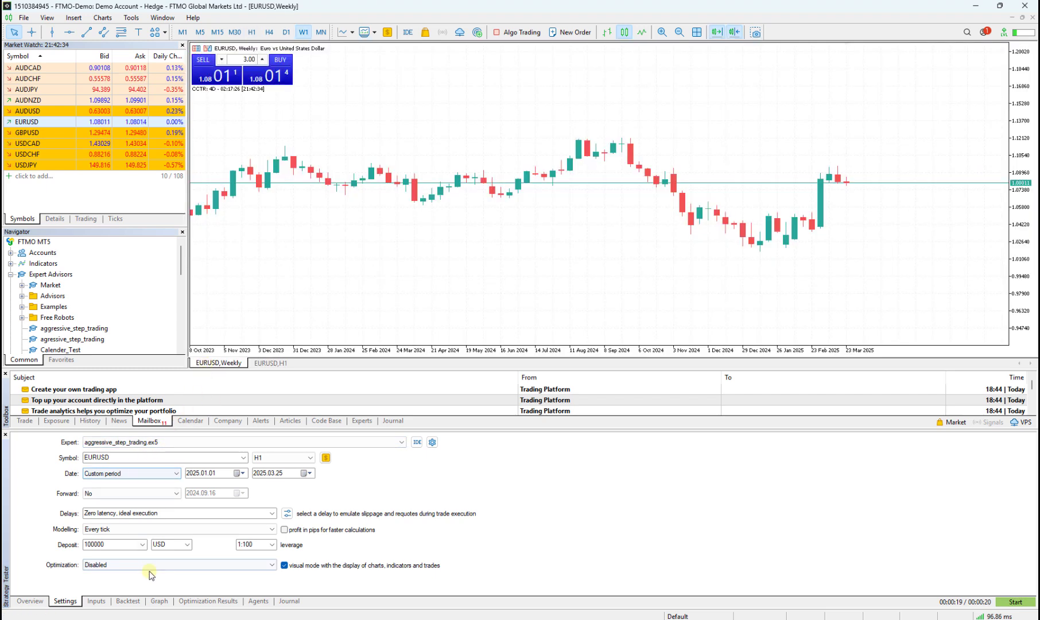
# Choose Complete optimization as the tester's run type.
pyautogui.click(29, 601)
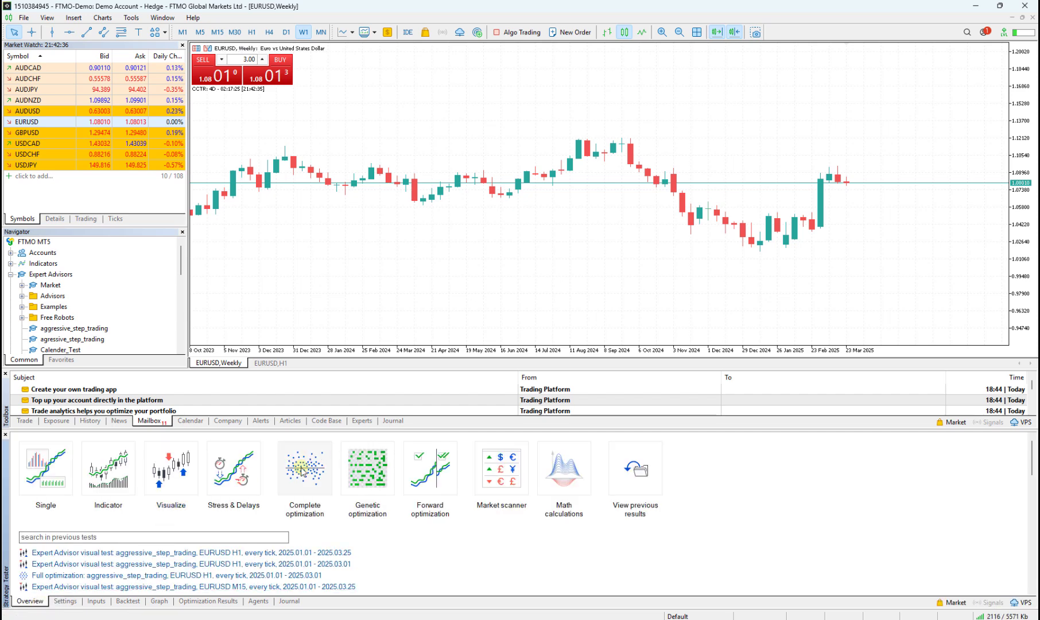
pyautogui.click(96, 601)
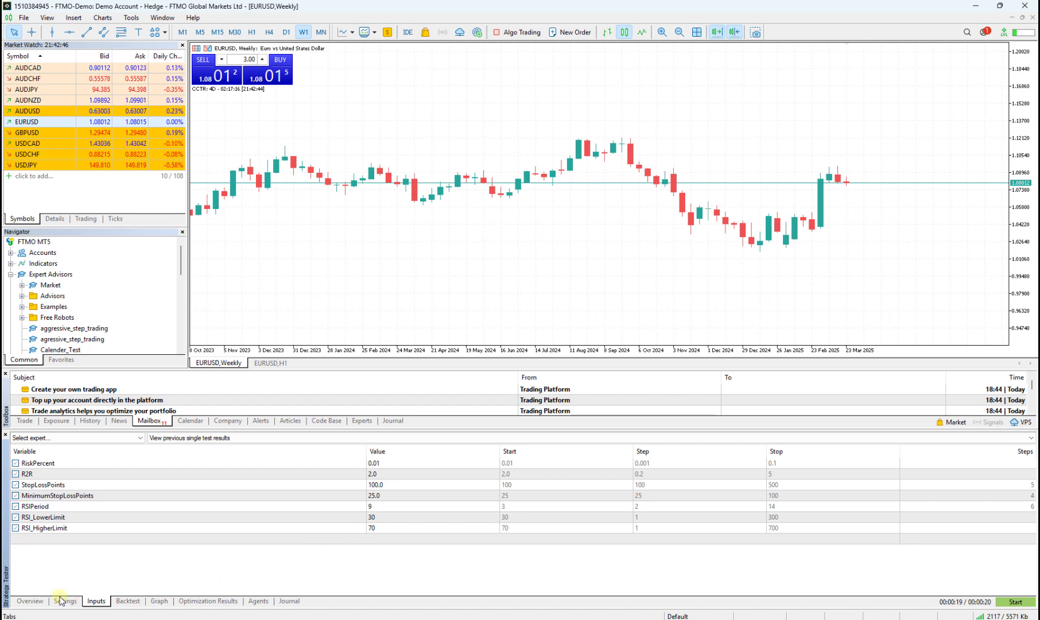
pyautogui.click(39, 604)
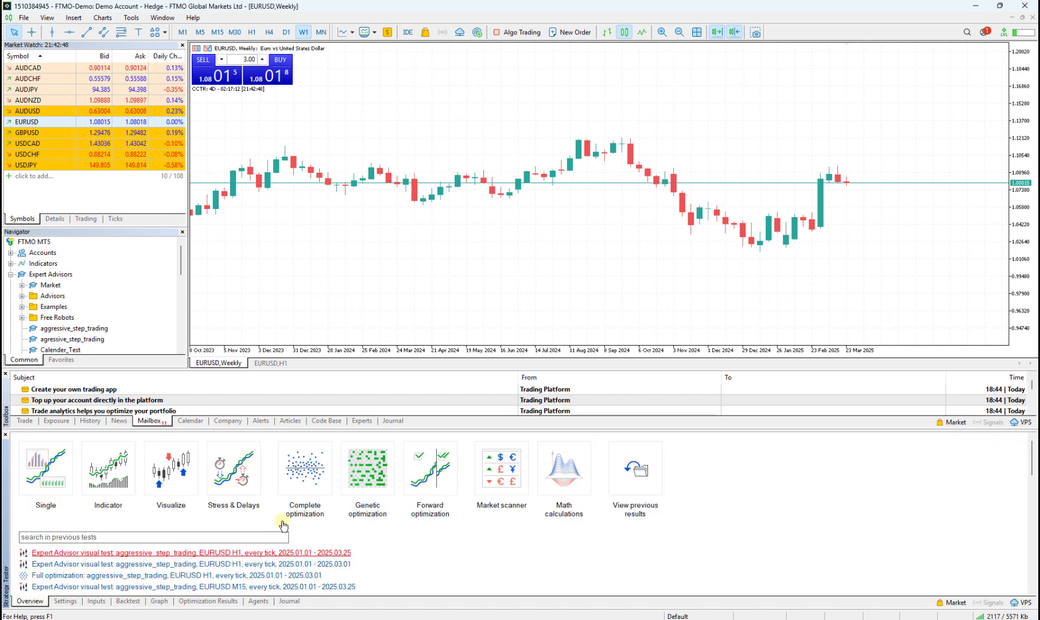
pyautogui.click(302, 464)
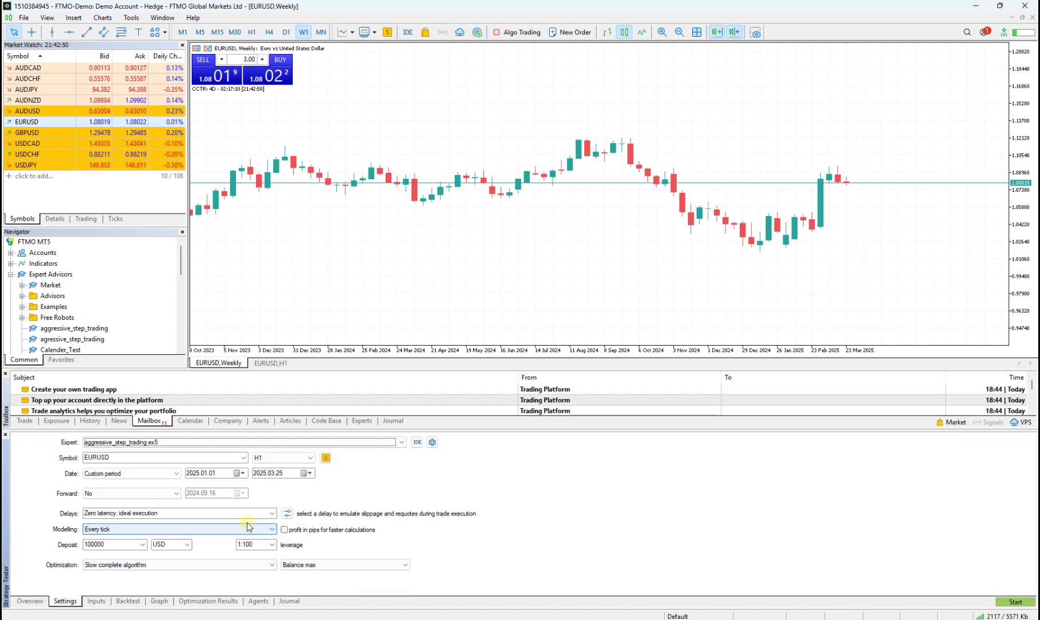
# Add R2R to the optimized inputs alongside StopLossPoints, MinimumStopLossPoints and RSIPeriod.
pyautogui.click(92, 602)
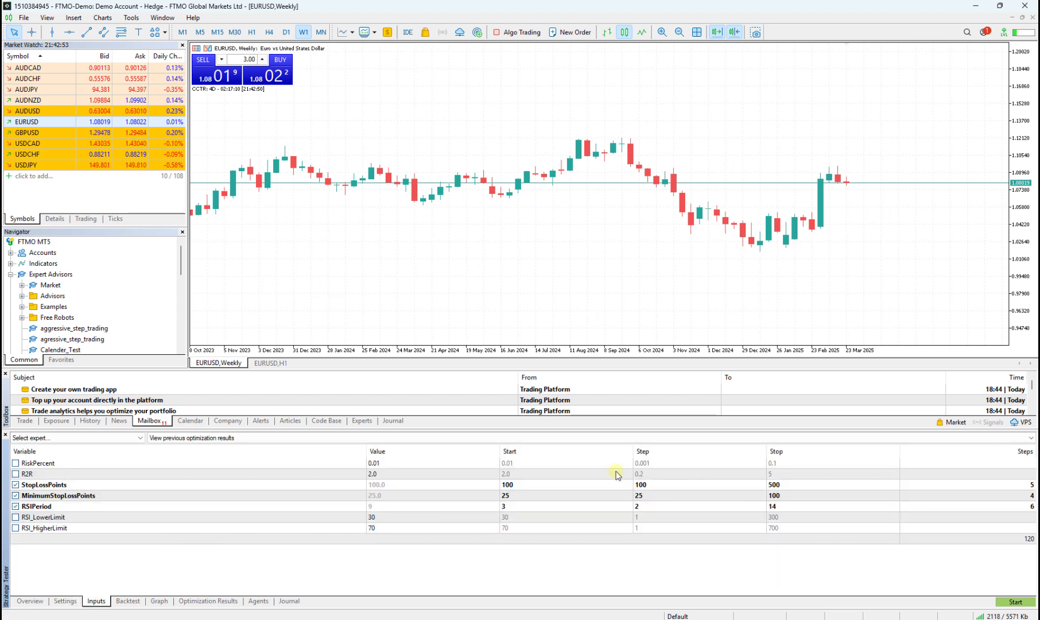
pyautogui.click(16, 474)
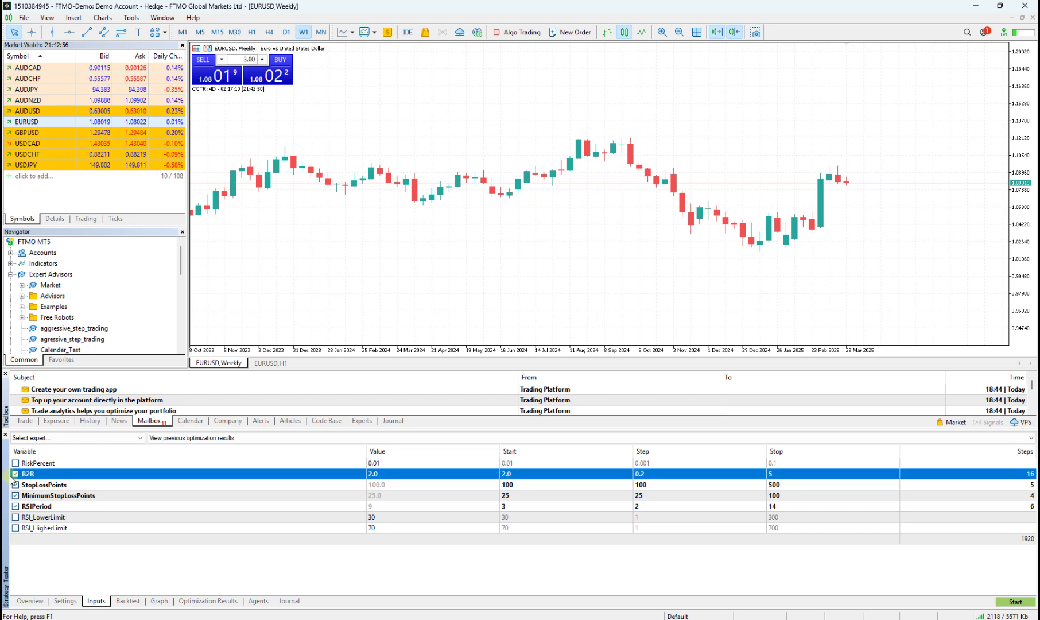
pyautogui.click(29, 475)
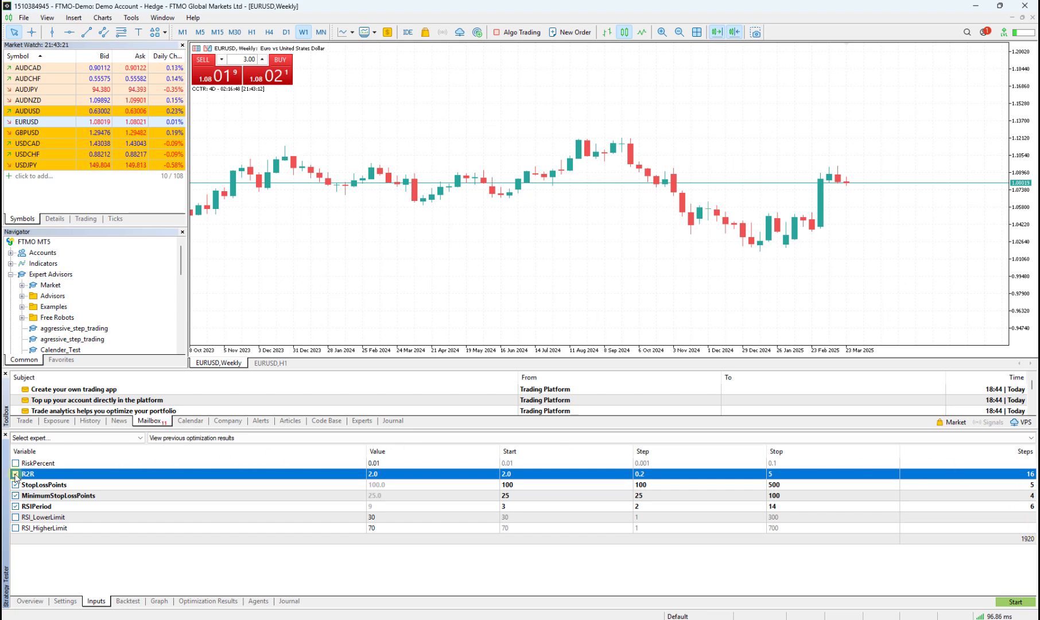
pyautogui.click(36, 475)
# Set the R2R optimization step to 1 for 480 combinations and launch the optimization.
pyautogui.click(647, 476)
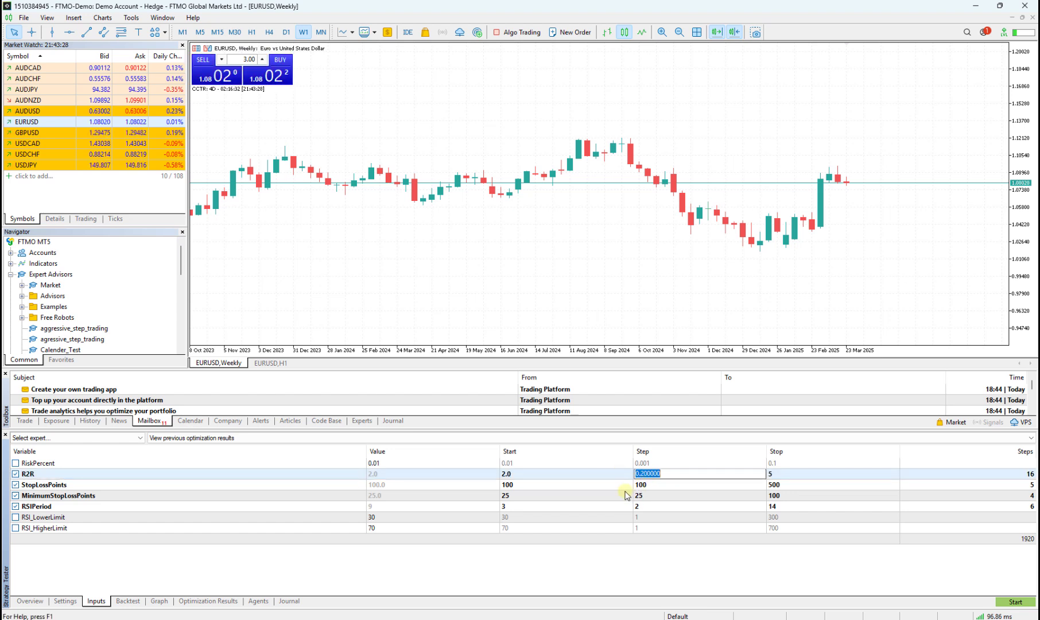
pyautogui.write('1')
pyautogui.click(588, 568)
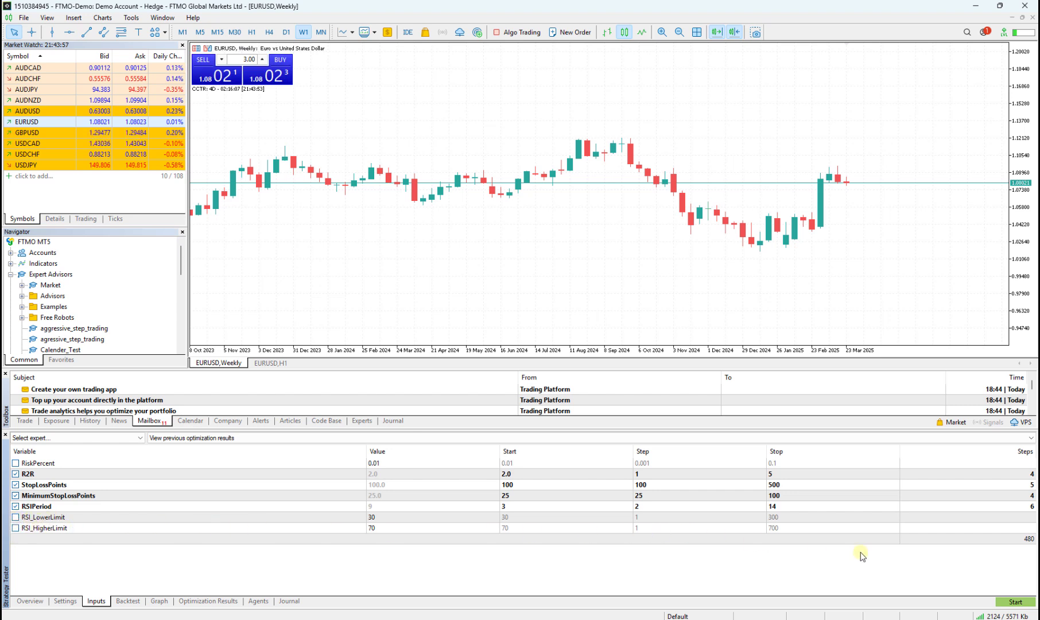
pyautogui.click(1015, 603)
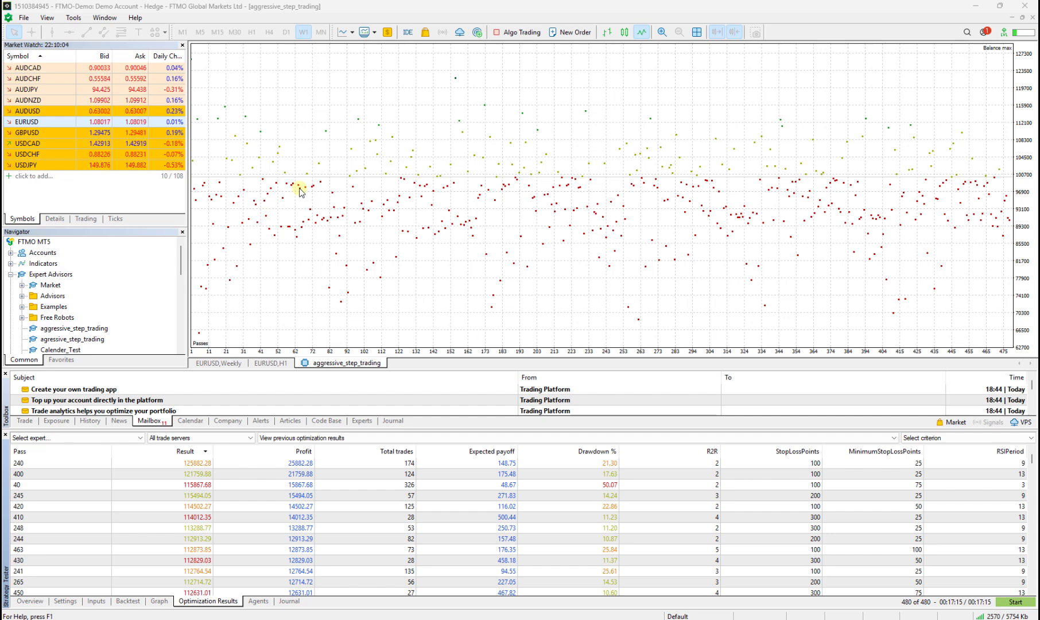
# Inspect optimization results by selecting top pass 240, a mid-ranked pass, and pass 476.
pyautogui.click(123, 464)
pyautogui.scroll(-5, 186, 497)
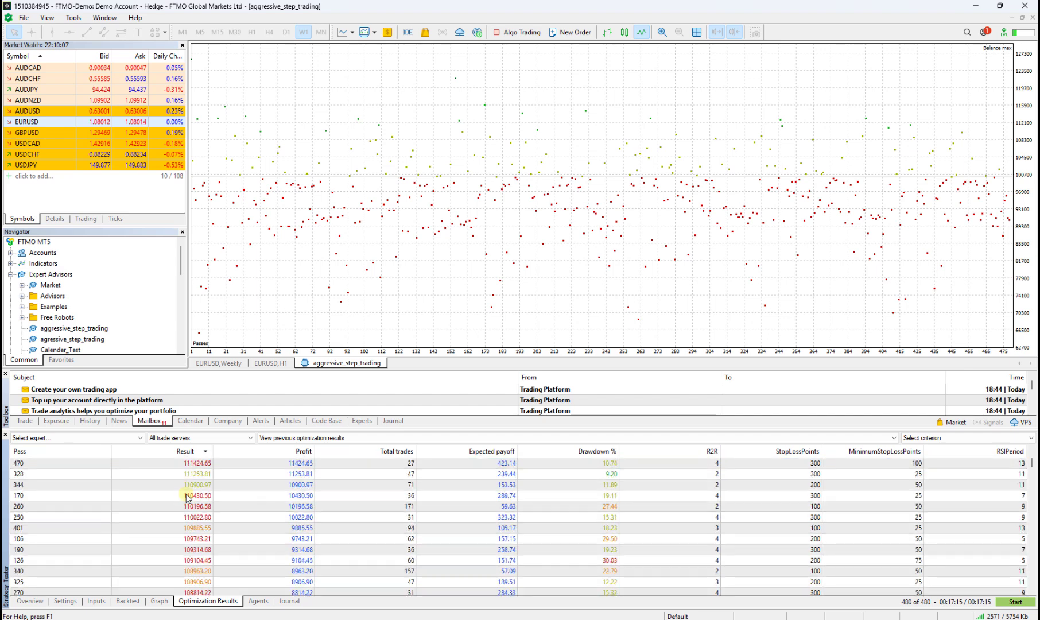
pyautogui.scroll(-2, 186, 497)
pyautogui.scroll(-1, 185, 498)
pyautogui.scroll(-2, 183, 520)
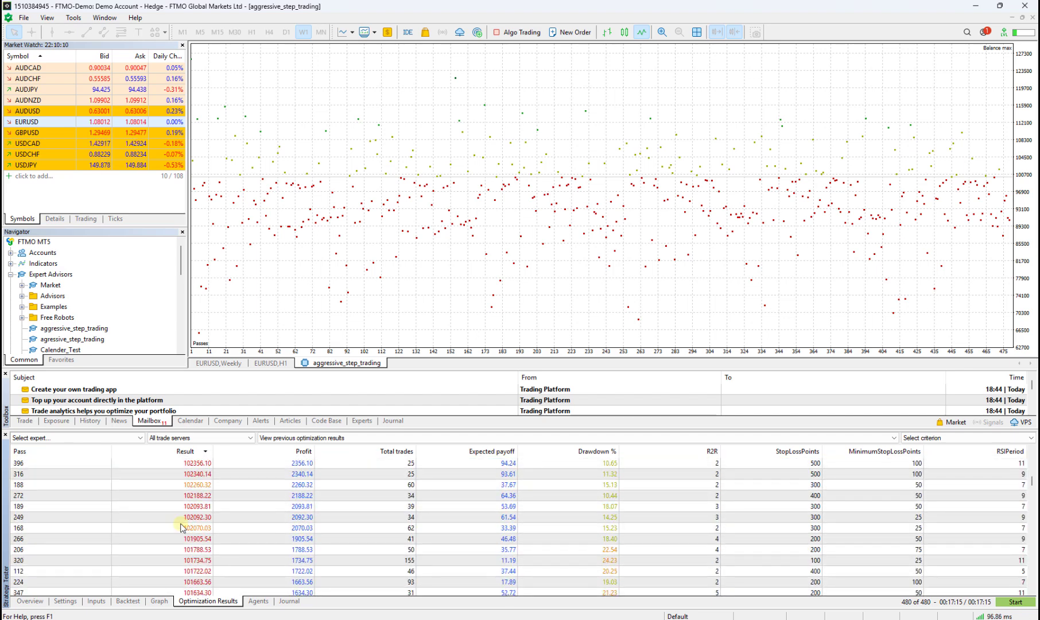
pyautogui.scroll(-3, 182, 527)
pyautogui.scroll(-3, 182, 527)
pyautogui.click(188, 528)
pyautogui.scroll(-2, 187, 530)
pyautogui.scroll(-3, 188, 527)
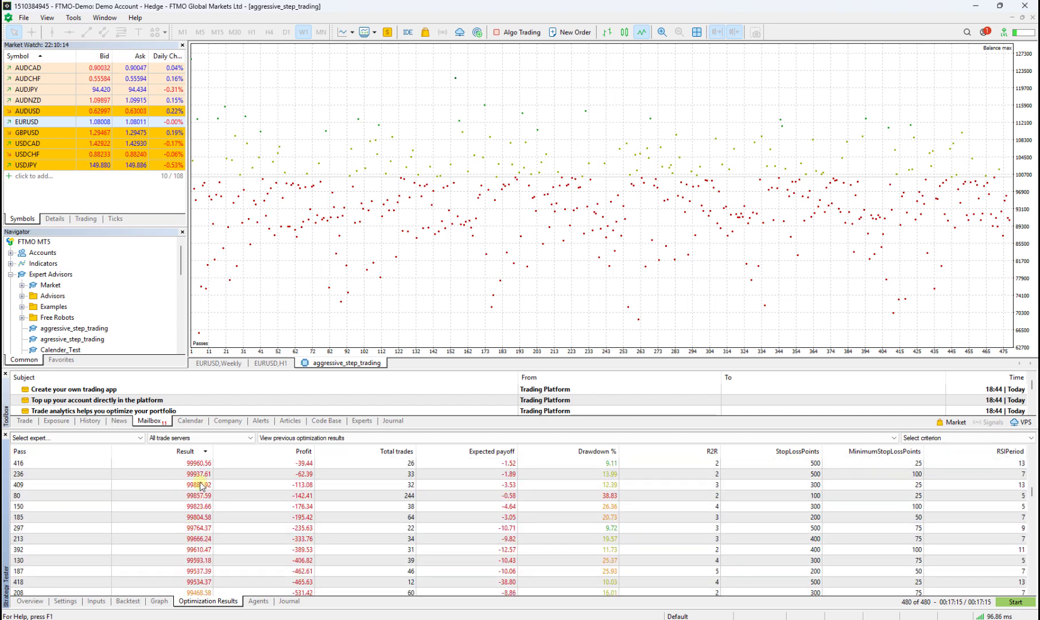
pyautogui.scroll(1, 201, 486)
pyautogui.click(199, 485)
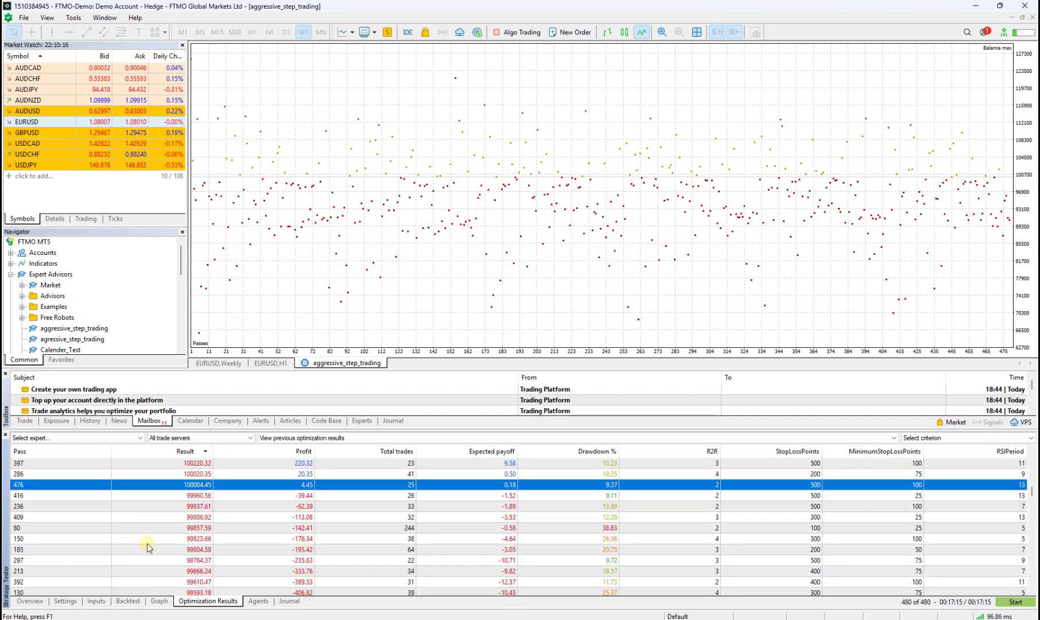
pyautogui.scroll(-4, 184, 499)
pyautogui.scroll(-2, 184, 499)
pyautogui.scroll(-2, 185, 500)
pyautogui.scroll(-3, 184, 501)
pyautogui.scroll(-2, 184, 505)
pyautogui.scroll(-5, 184, 505)
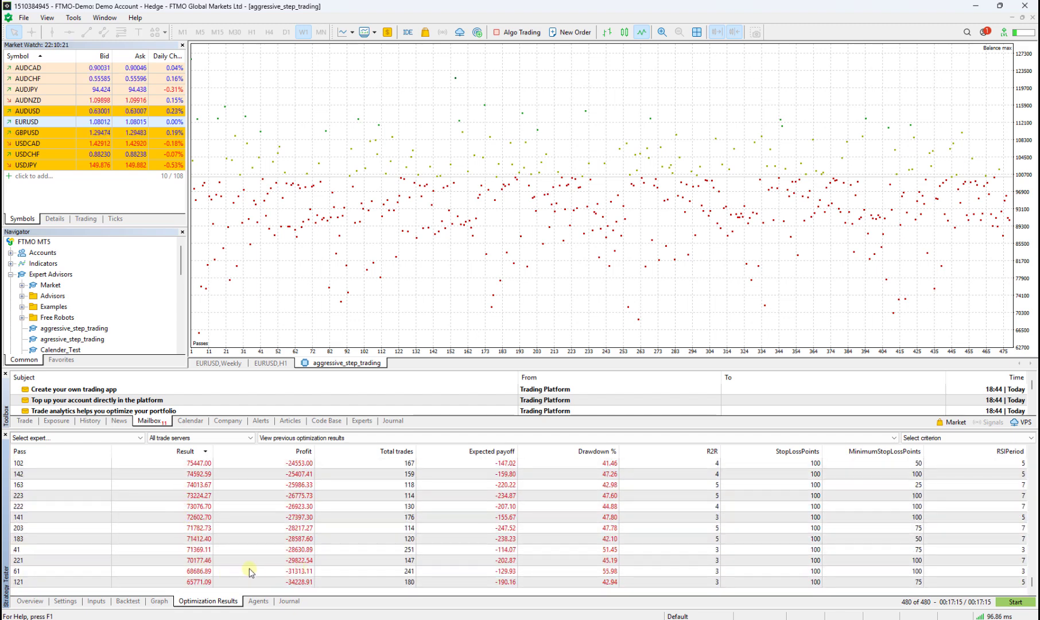
pyautogui.scroll(3, 411, 507)
pyautogui.scroll(1, 414, 514)
pyautogui.moveTo(1030, 575); pyautogui.dragTo(1032, 458)
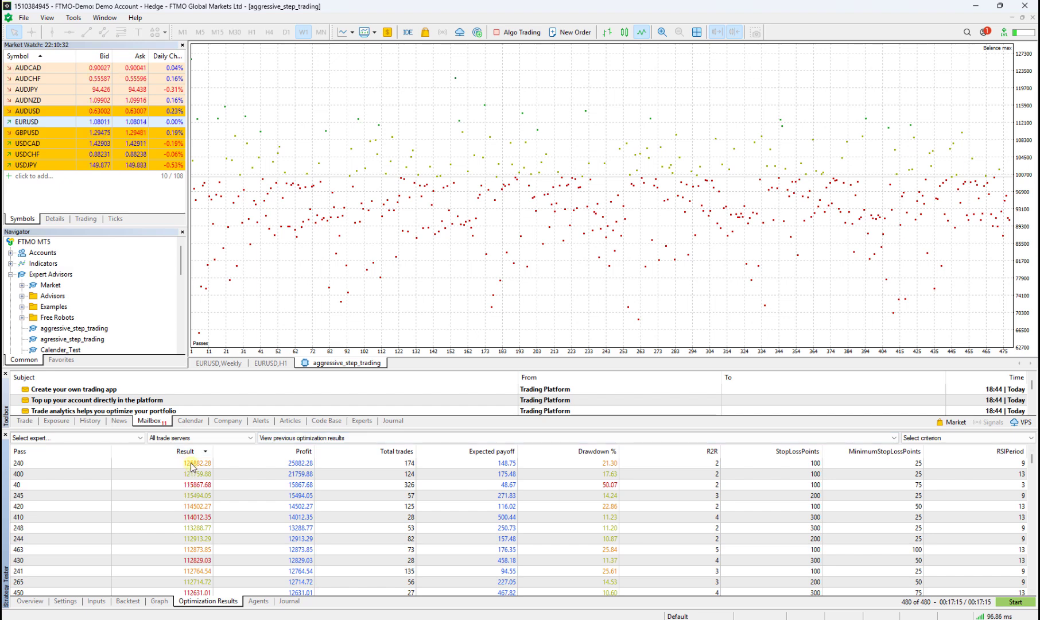
pyautogui.click(29, 601)
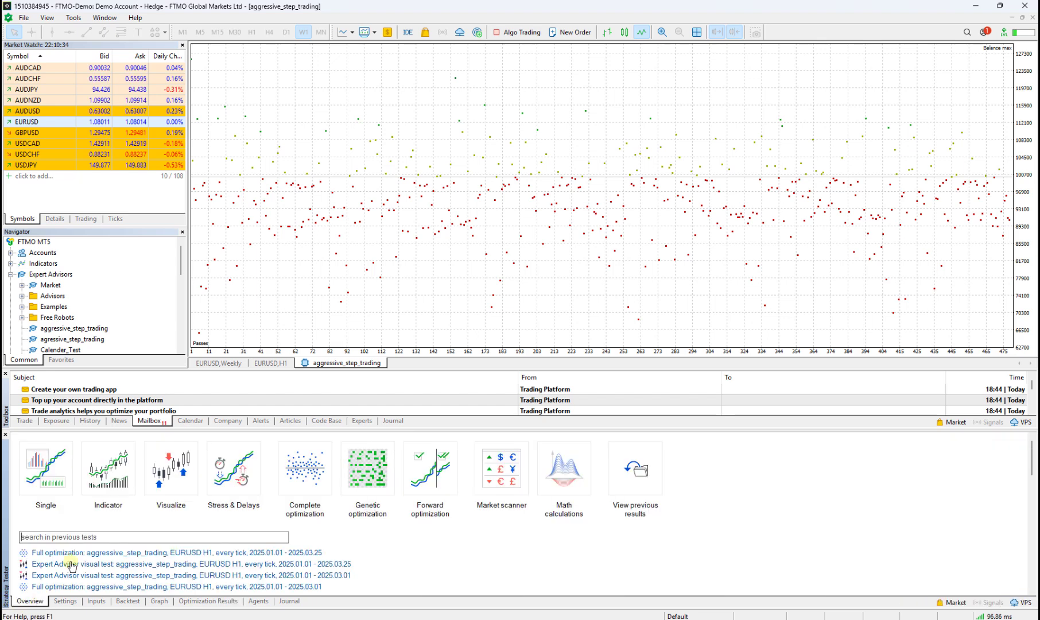
pyautogui.click(72, 602)
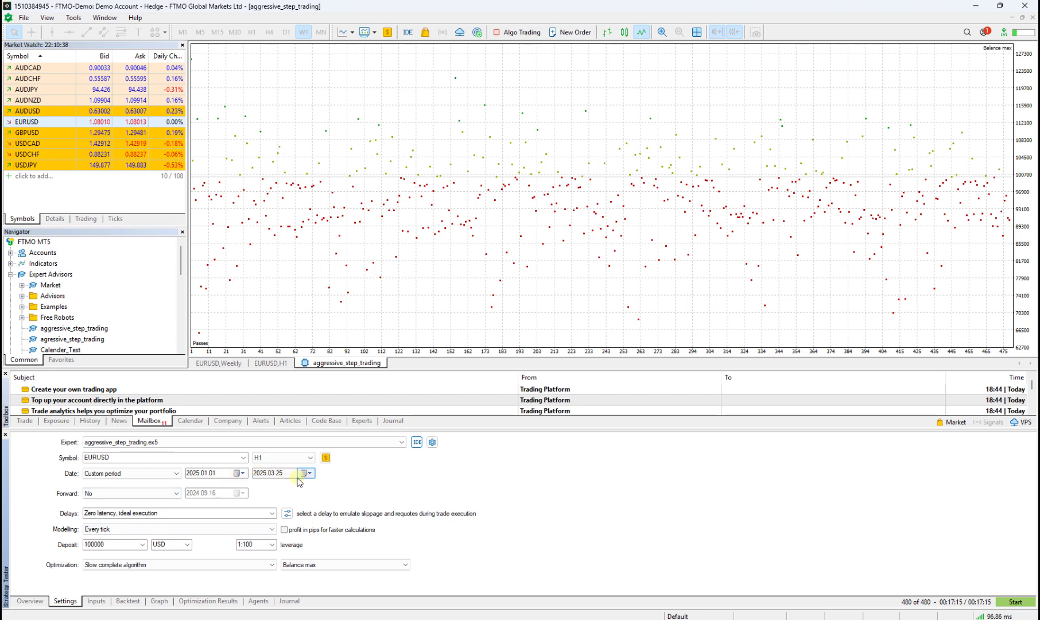
pyautogui.click(180, 602)
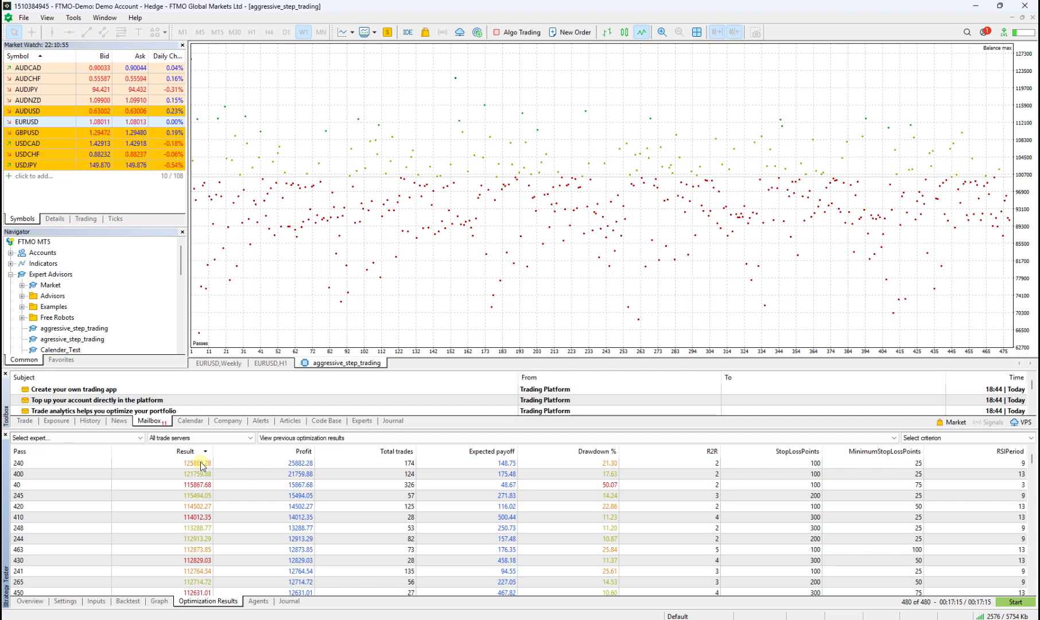
pyautogui.click(30, 600)
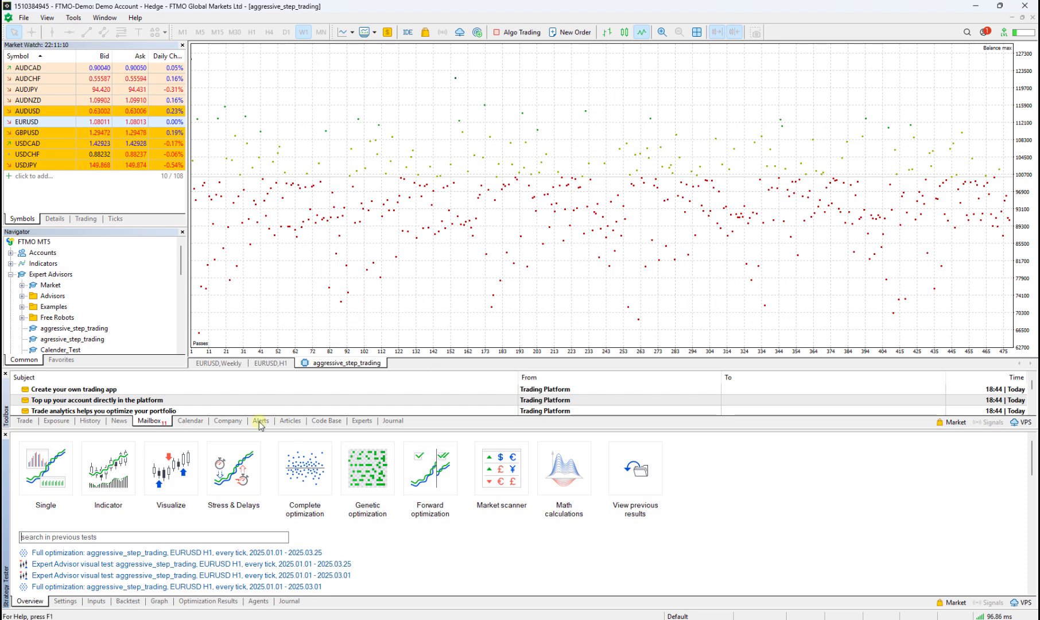
pyautogui.click(325, 469)
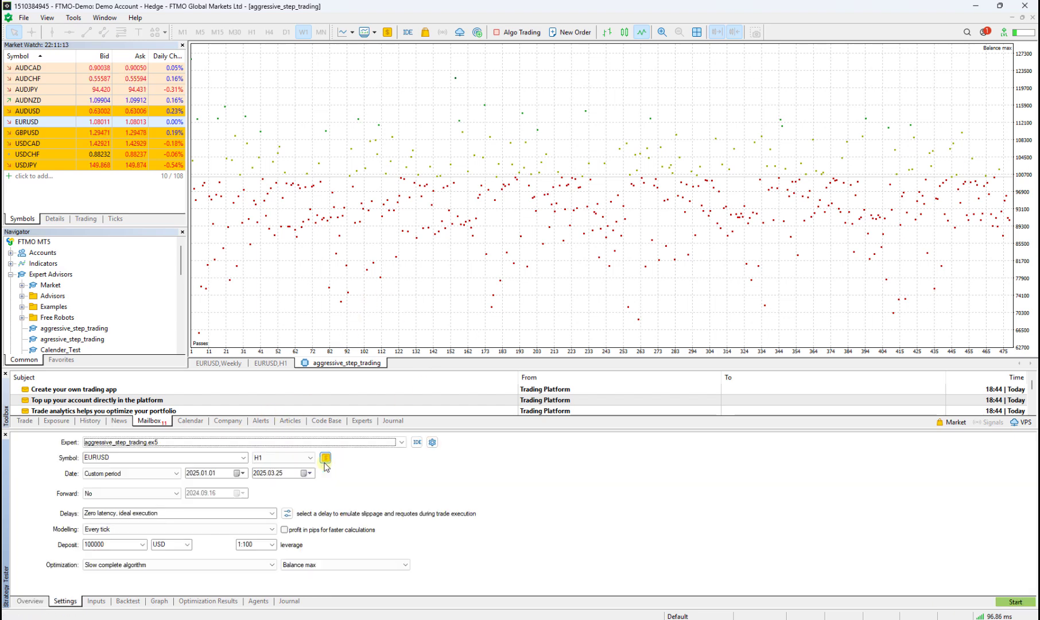
pyautogui.click(159, 601)
pyautogui.click(128, 601)
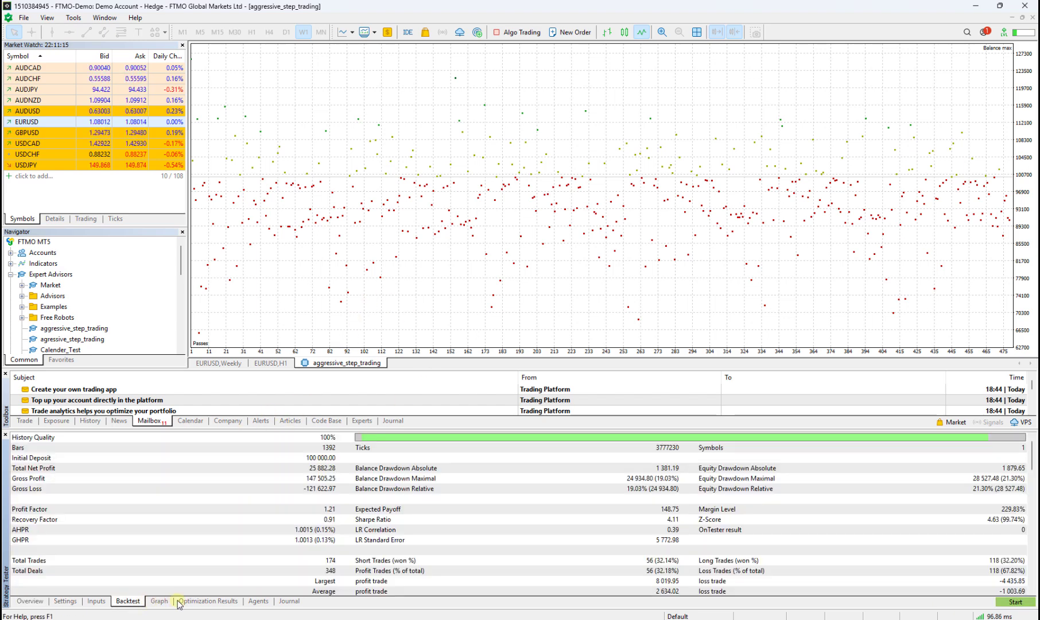
pyautogui.click(178, 601)
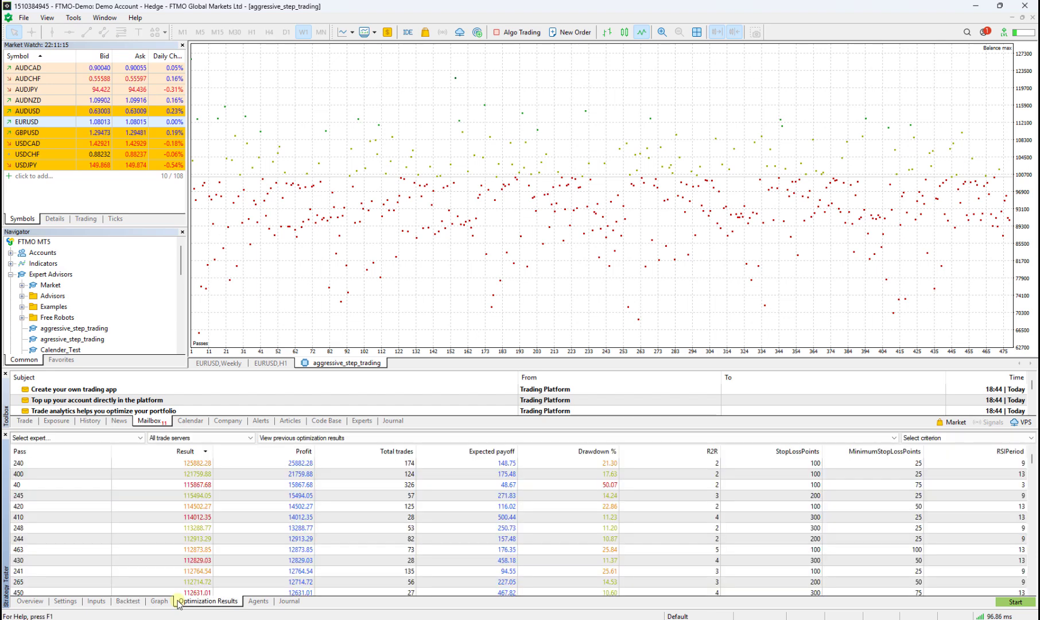
# Select top pass 240 and bring up its context menu with Run Single Test.
pyautogui.click(264, 464)
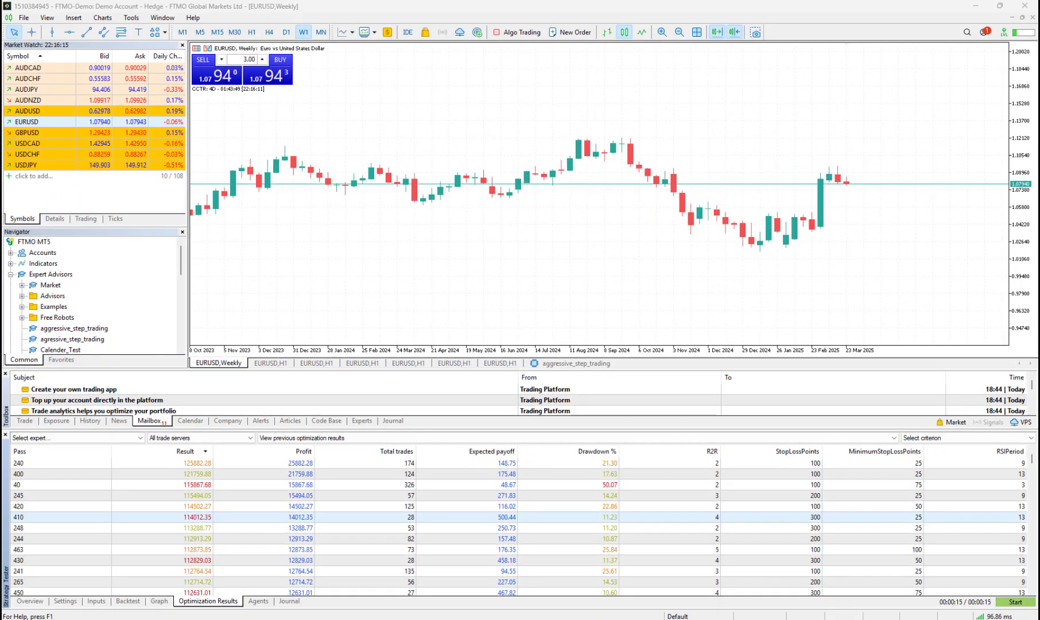
pyautogui.click(247, 464)
pyautogui.rightClick(233, 462)
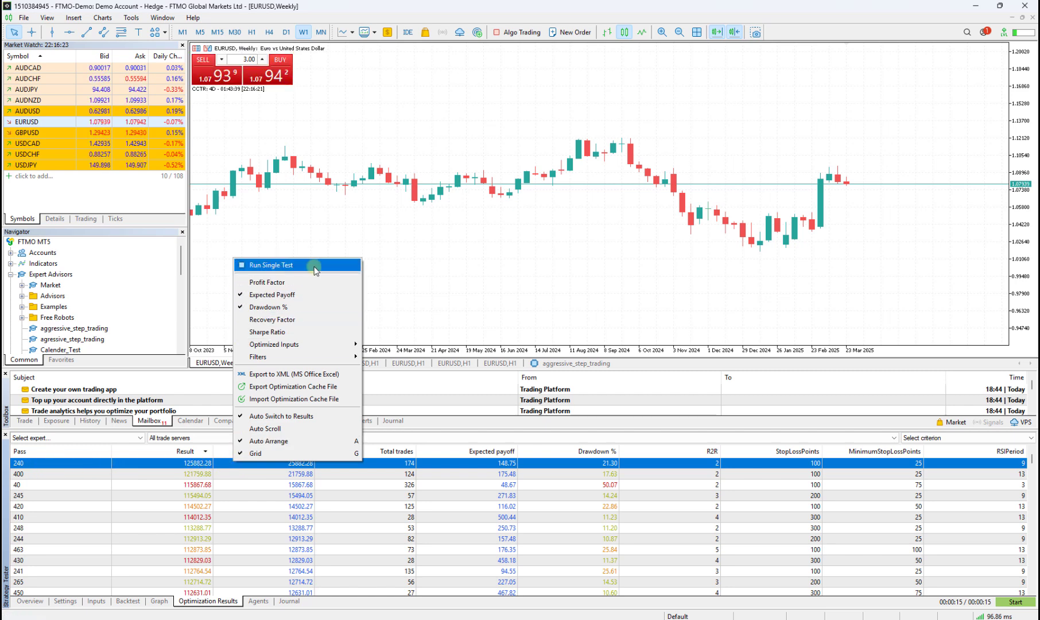
# Check the 2024.03.01 single-test start date and the backtest results, then return to Optimization Results.
pyautogui.click(38, 600)
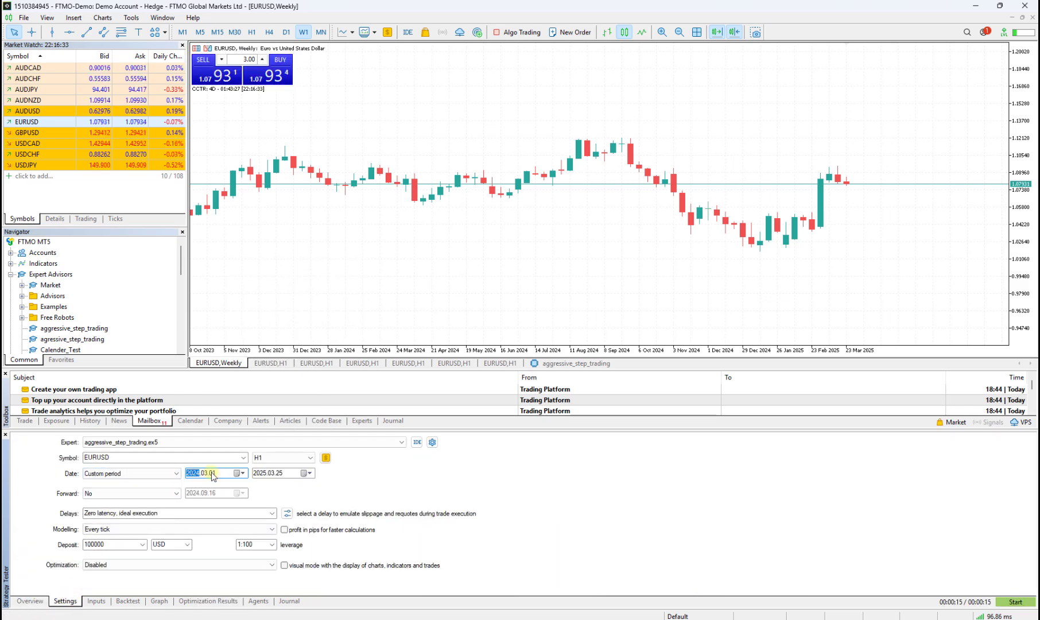
pyautogui.click(191, 474)
pyautogui.click(129, 604)
pyautogui.click(195, 602)
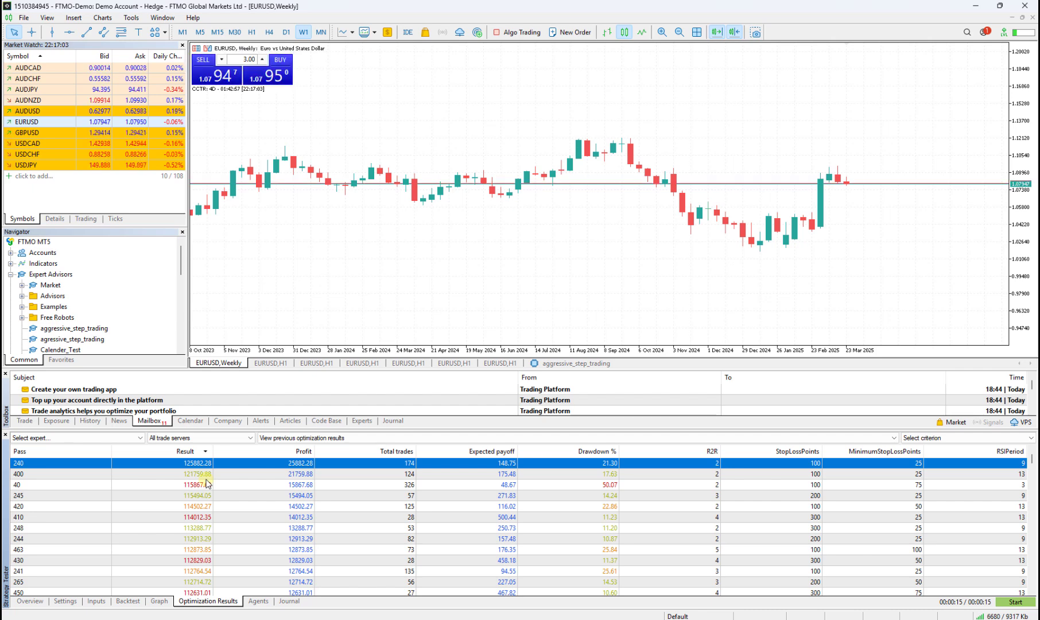
# Select pass 40, then pass 245 with its 115,494.05 result.
pyautogui.click(207, 483)
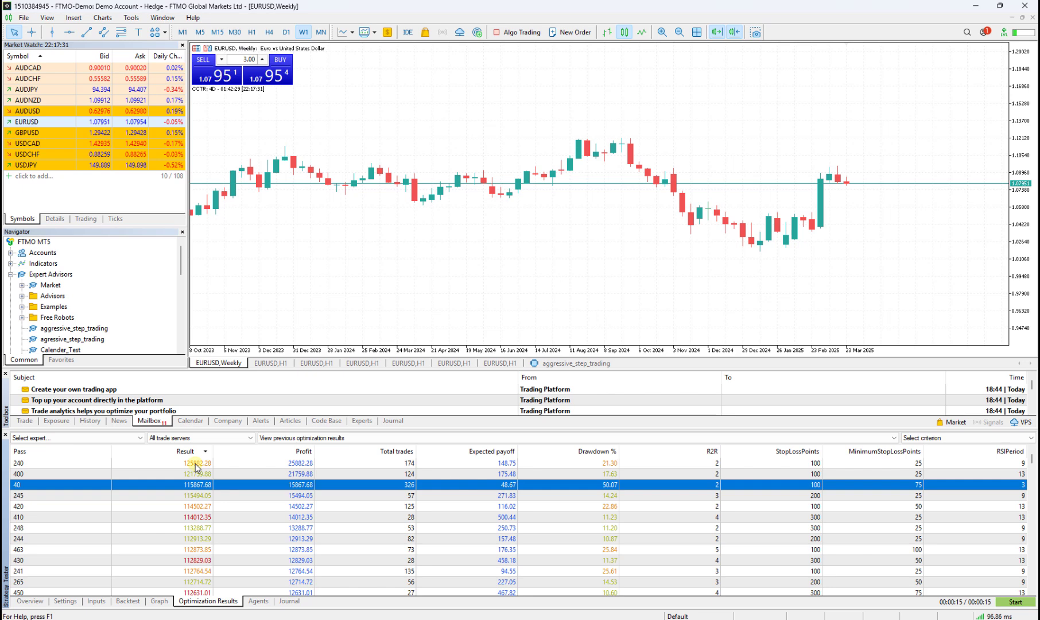
pyautogui.click(193, 495)
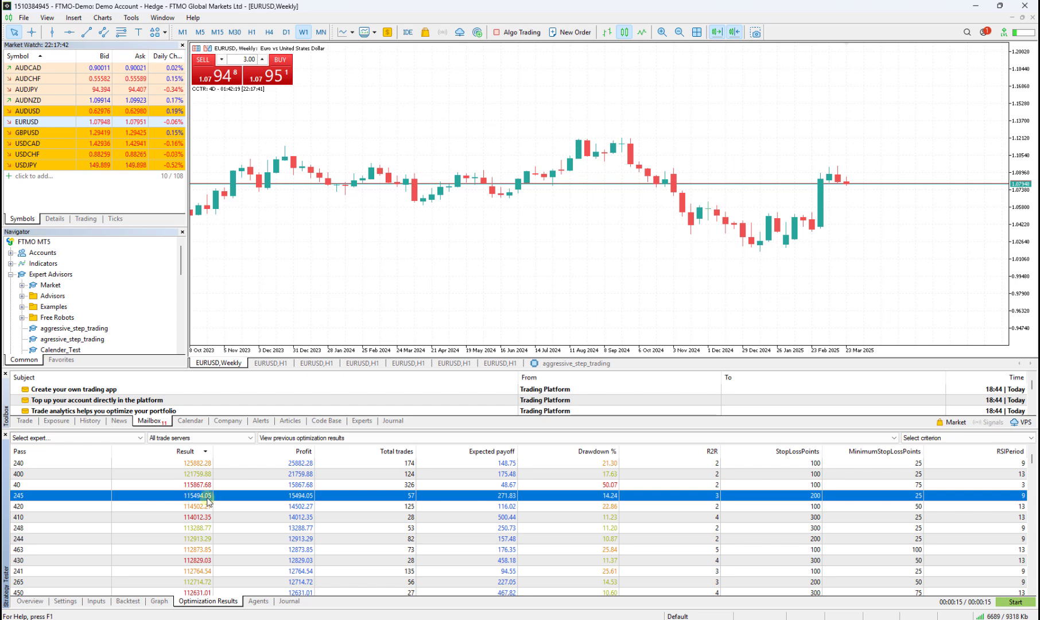
# Run pass 245 as a single test and inspect its balance/equity graph and backtest figures.
pyautogui.rightClick(339, 495)
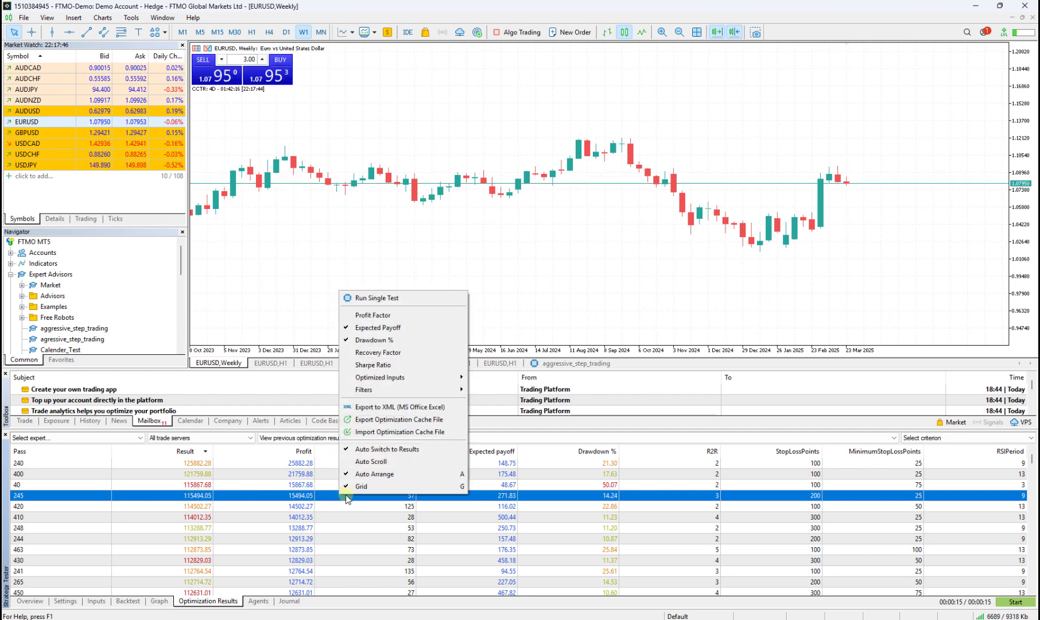
pyautogui.click(399, 298)
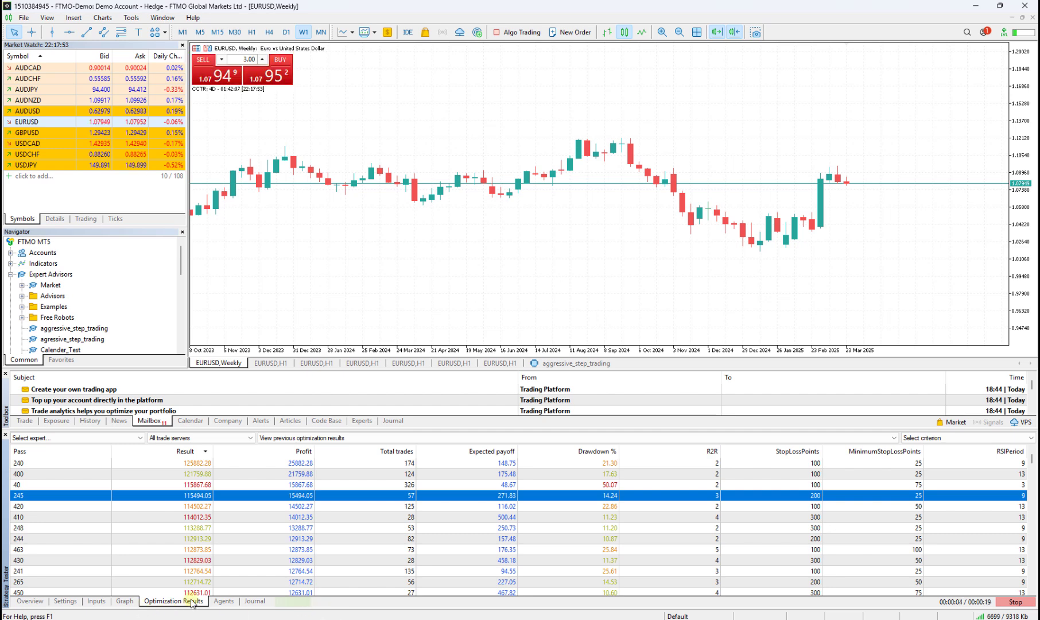
pyautogui.click(133, 602)
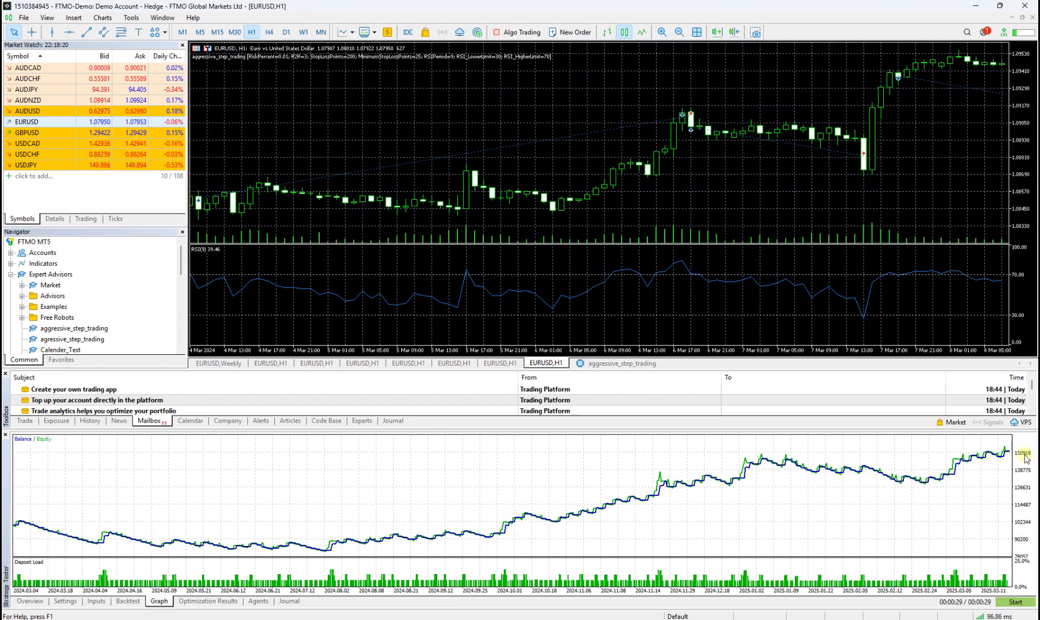
pyautogui.click(129, 601)
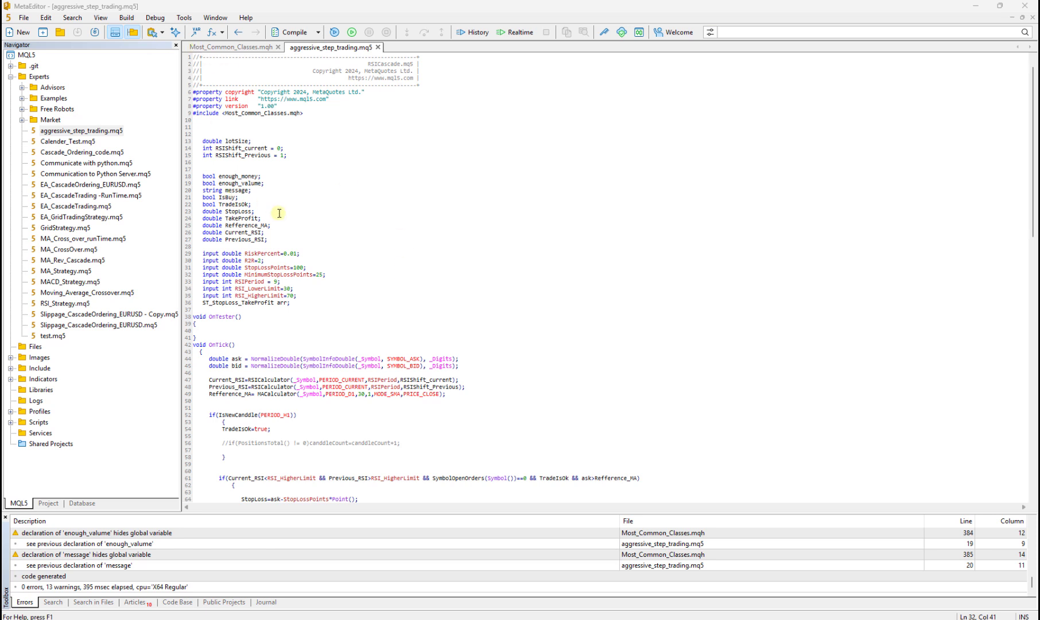
pyautogui.scroll(-1, 279, 213)
pyautogui.scroll(1, 279, 213)
# Highlight the Most_Common_Classes.mqh #include line and select that file in Navigator's Include folder.
pyautogui.moveTo(305, 113); pyautogui.dragTo(195, 115)
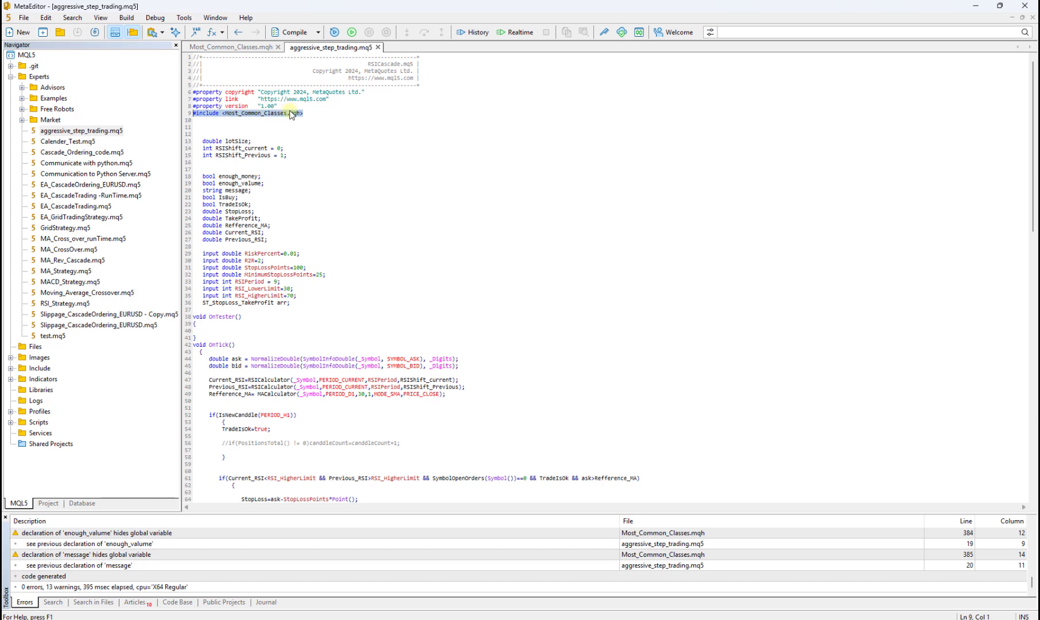
pyautogui.click(12, 369)
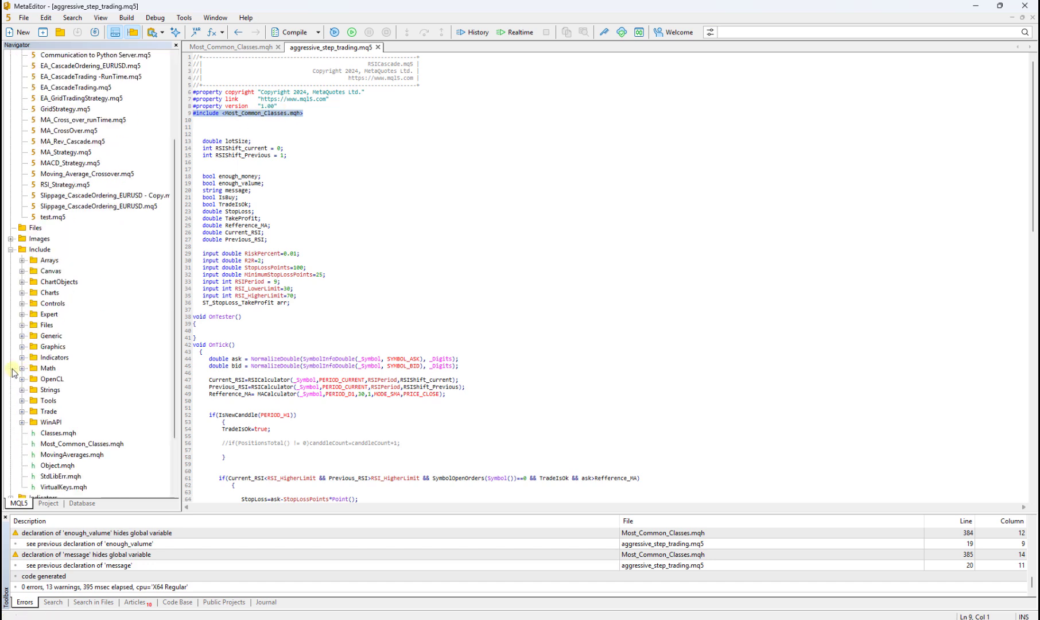
pyautogui.click(57, 444)
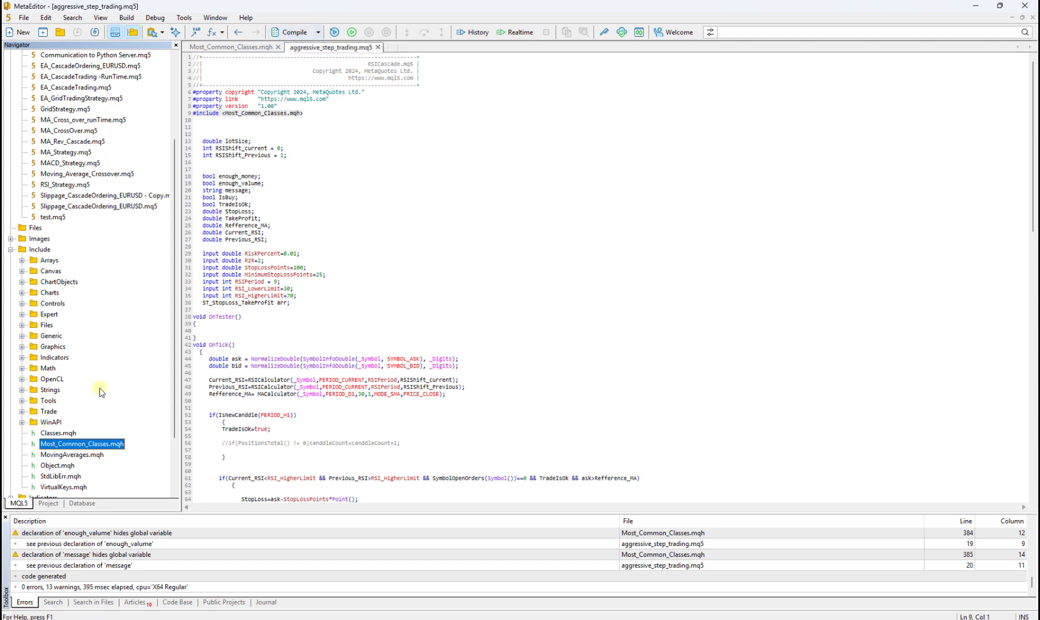
pyautogui.click(58, 452)
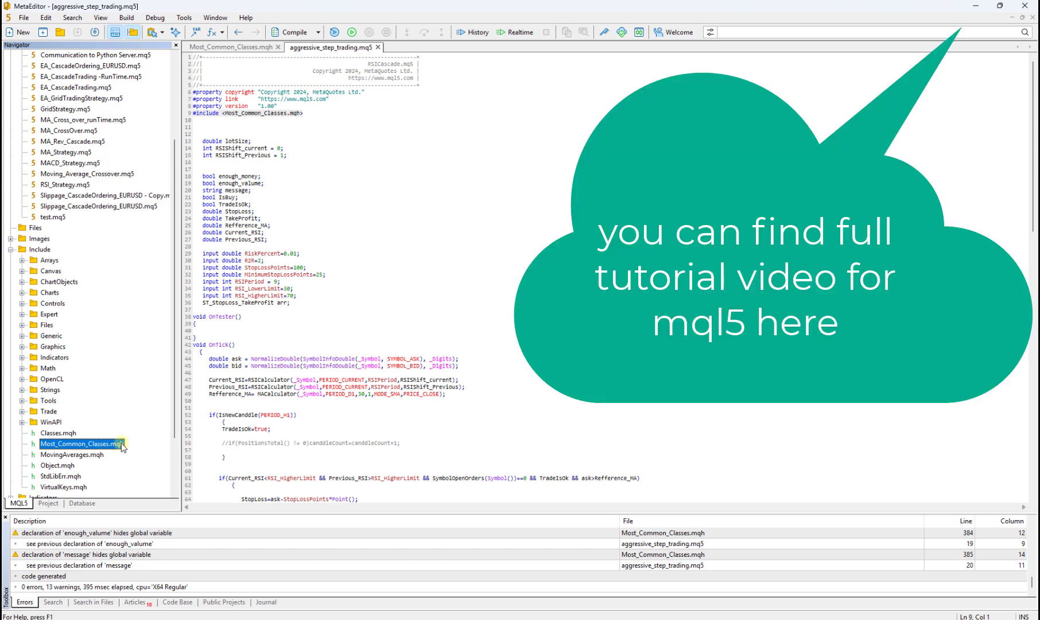
# Replace OptimumLotSize with a fixed 0.01 lot in the buy and sell branches (lines 65, 78-79).
pyautogui.click(449, 437)
pyautogui.scroll(-4, 364, 223)
pyautogui.scroll(-3, 363, 224)
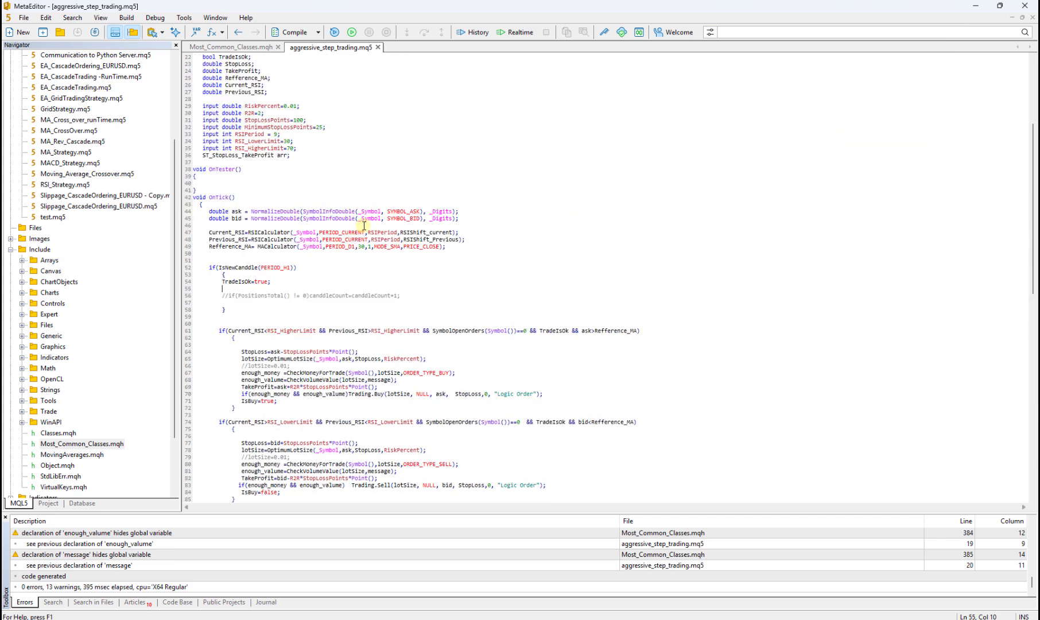
pyautogui.scroll(-5, 364, 224)
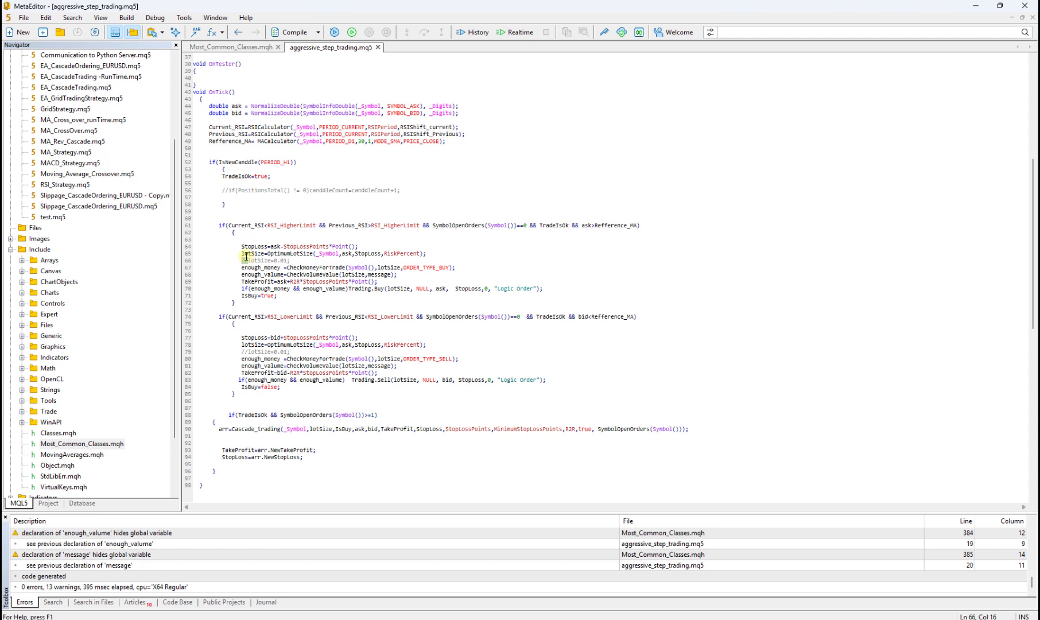
pyautogui.press('Delete')
pyautogui.press('Delete')
pyautogui.click(236, 257)
pyautogui.write('//')
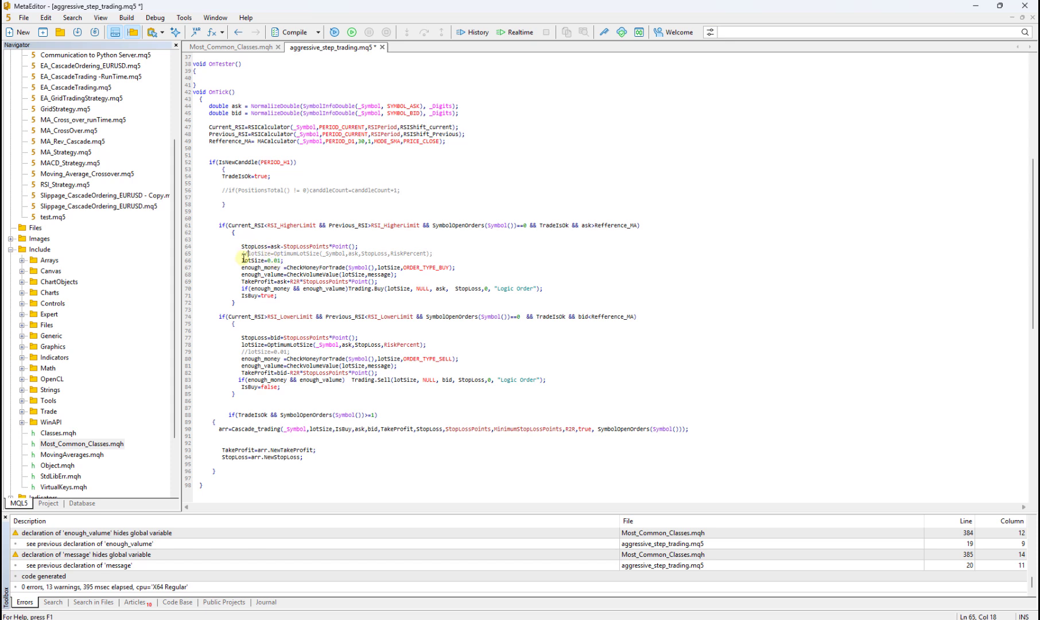
pyautogui.click(247, 256)
pyautogui.click(242, 253)
pyautogui.click(243, 351)
pyautogui.press('Delete')
pyautogui.press('Delete')
pyautogui.press('Up')
pyautogui.write('//')
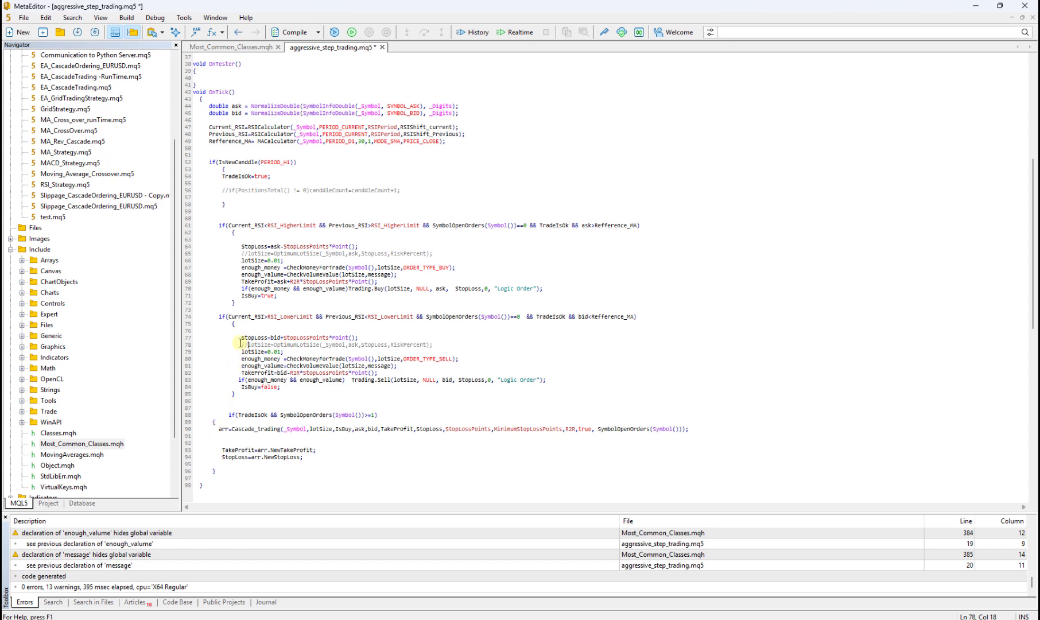
pyautogui.click(244, 343)
# Comment out the Cascade_trading call and its TakeProfit and StopLoss updates (lines 90, 93, 94).
pyautogui.click(222, 456)
pyautogui.write('//')
pyautogui.click(221, 449)
pyautogui.write('//')
pyautogui.click(218, 429)
pyautogui.write('//')
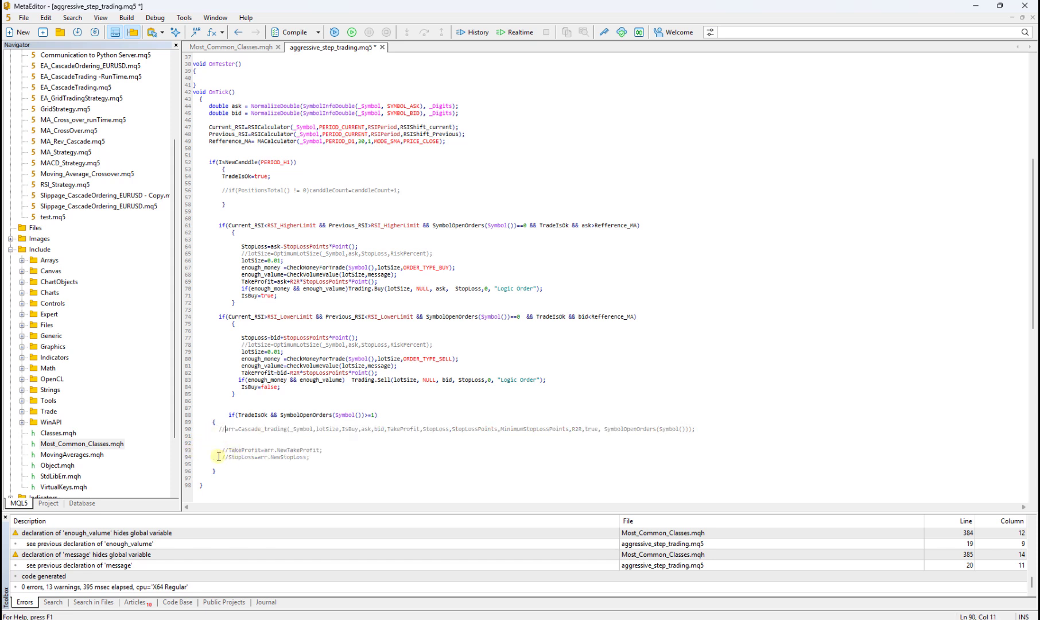